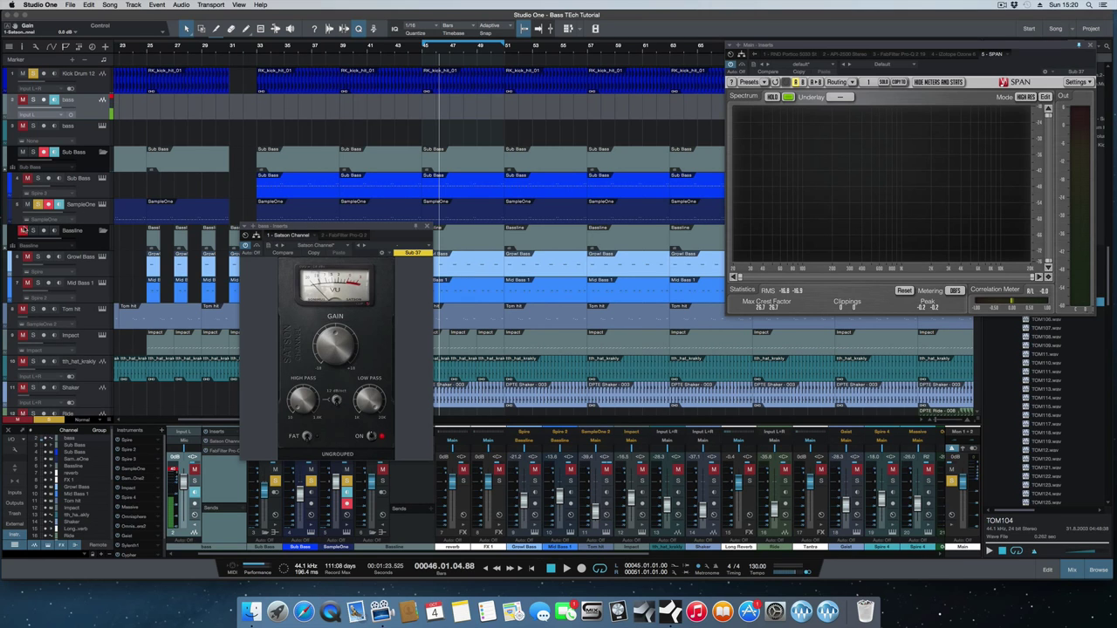
Step: Play the existing bass and inspect the SampleOne track's EQ and sampler, then select the empty bass instrument track and close the sampler
key(space)
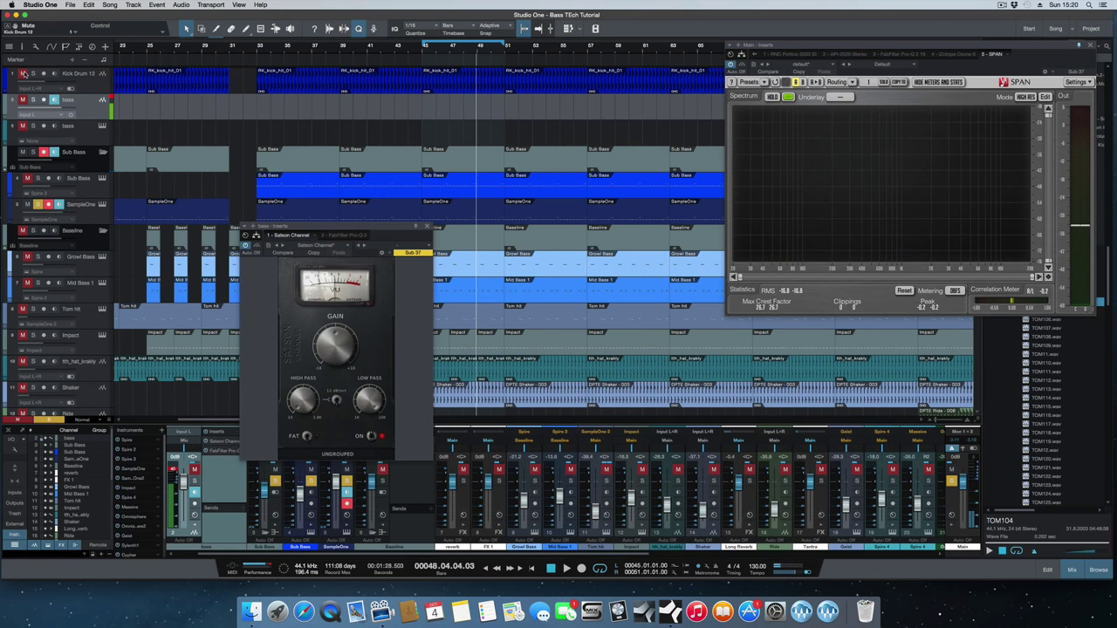
click(86, 204)
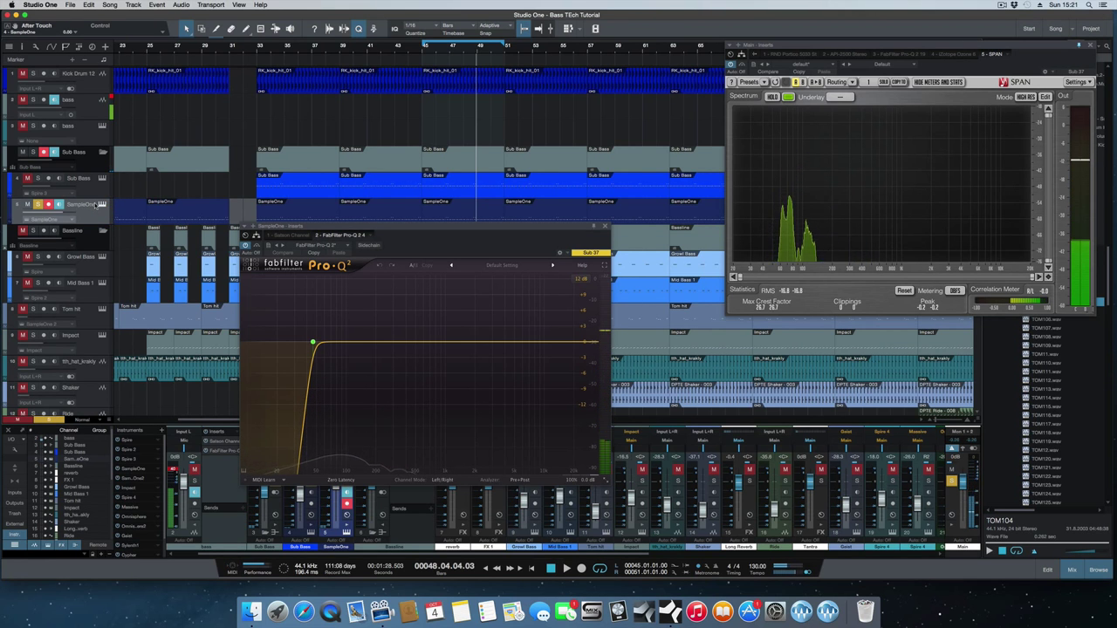
click(102, 204)
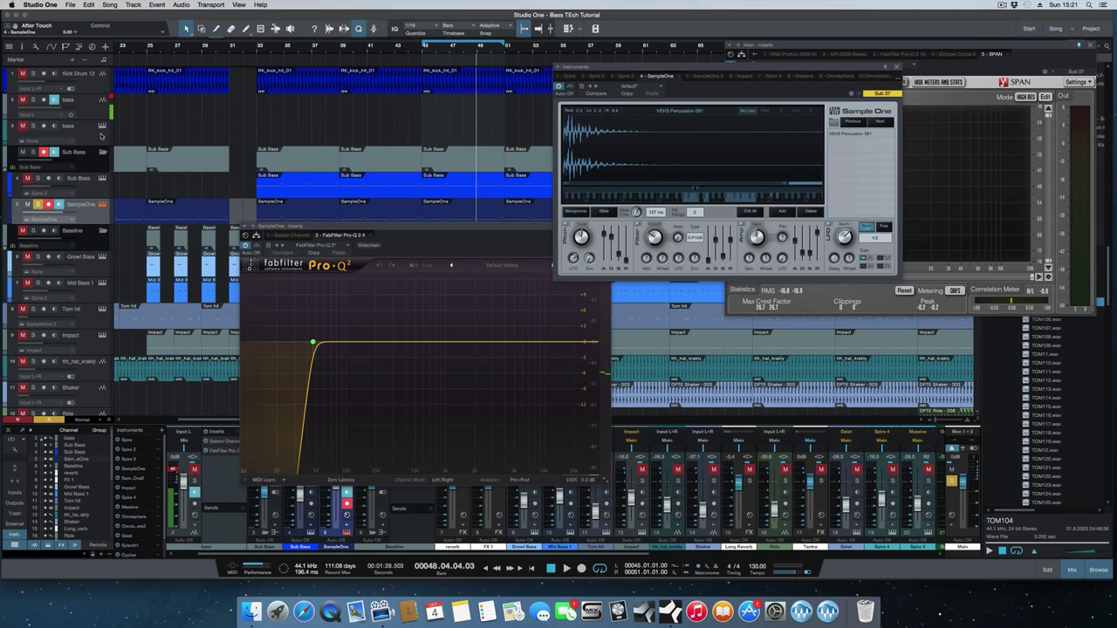
click(102, 135)
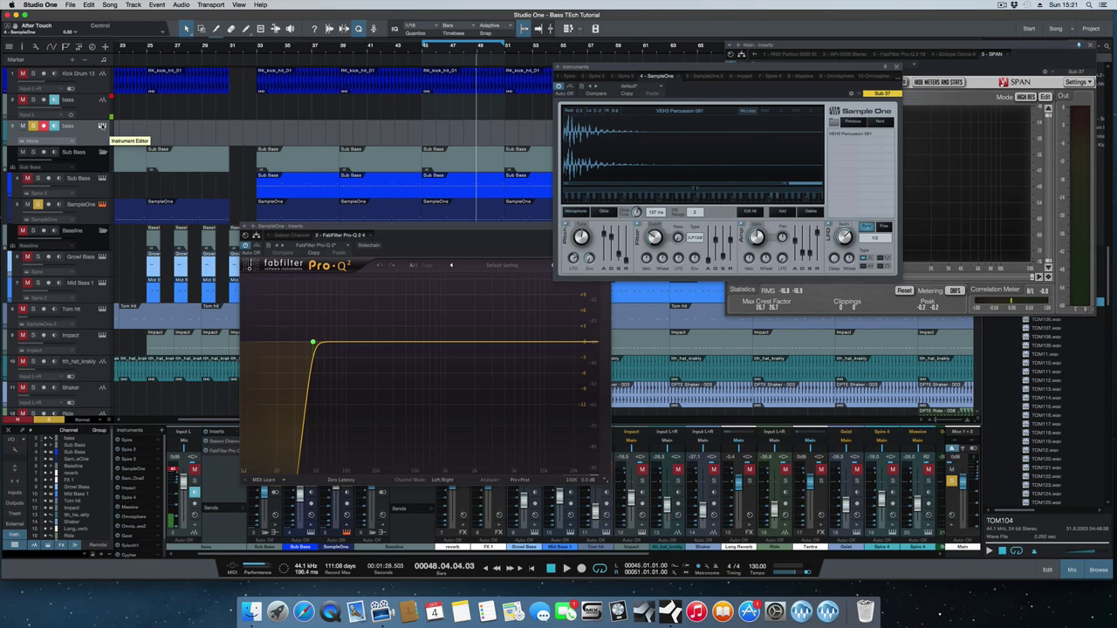
click(897, 66)
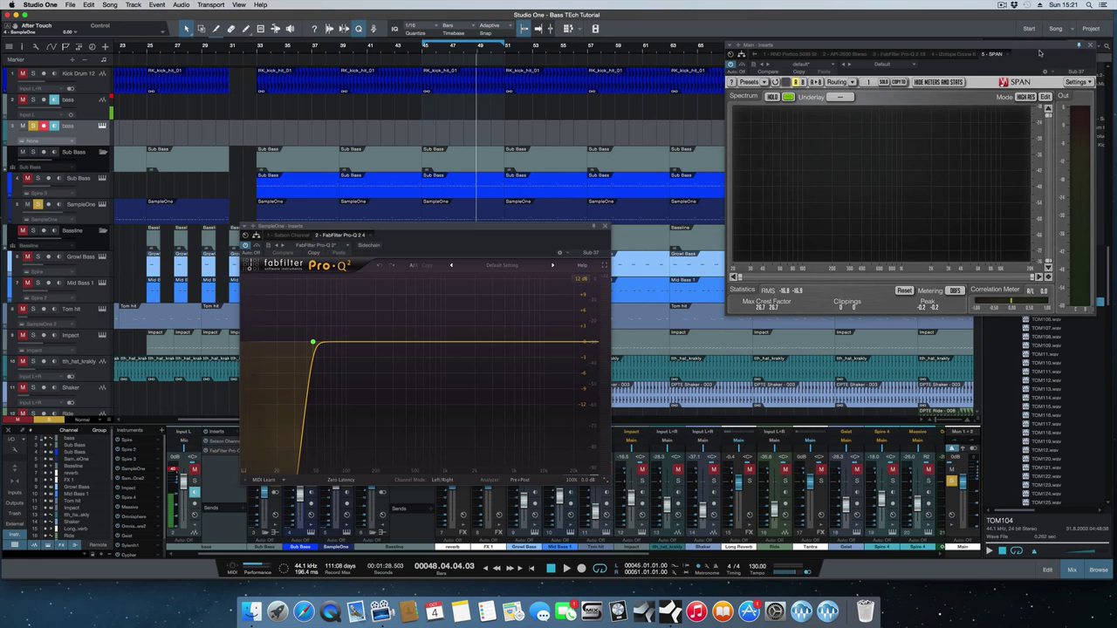
Step: Move the SPAN analyzer clear of the browser, audition samples in the TOMS folder against its spectrum, select TOM104.wav and close the analyzer
drag(1039, 54, 831, 61)
click(1047, 319)
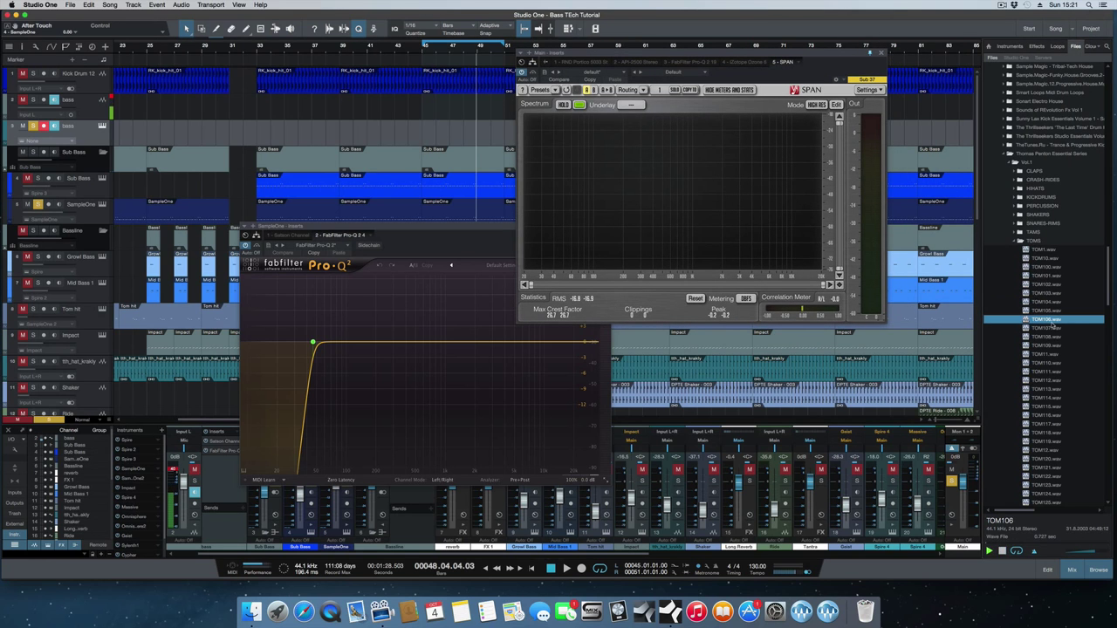
click(1051, 284)
key(Down)
key(Down)
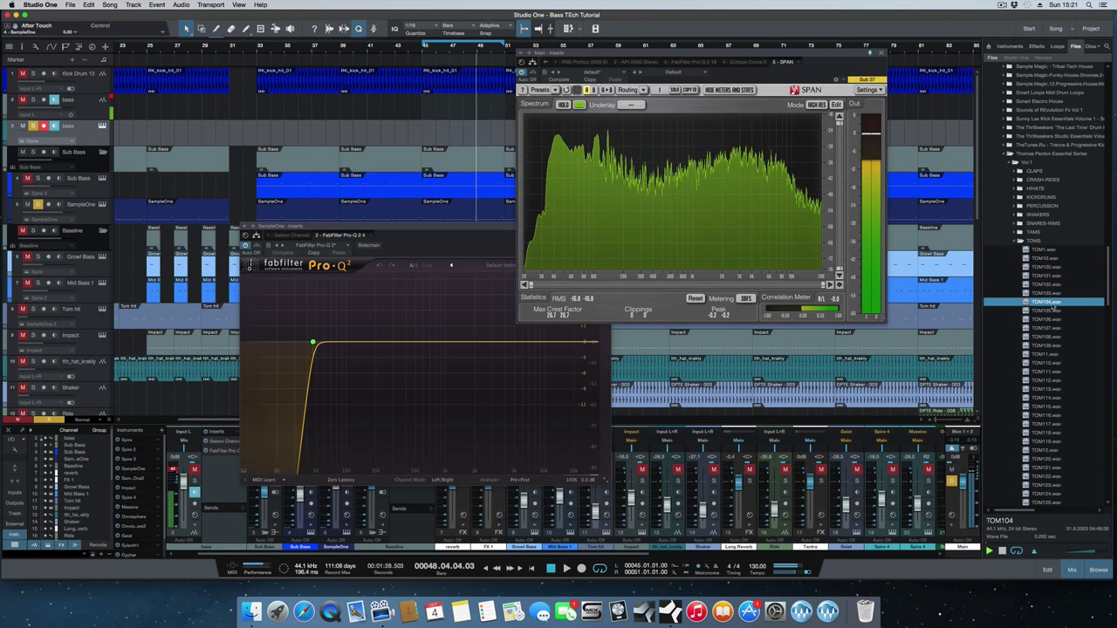
key(Up)
key(Up)
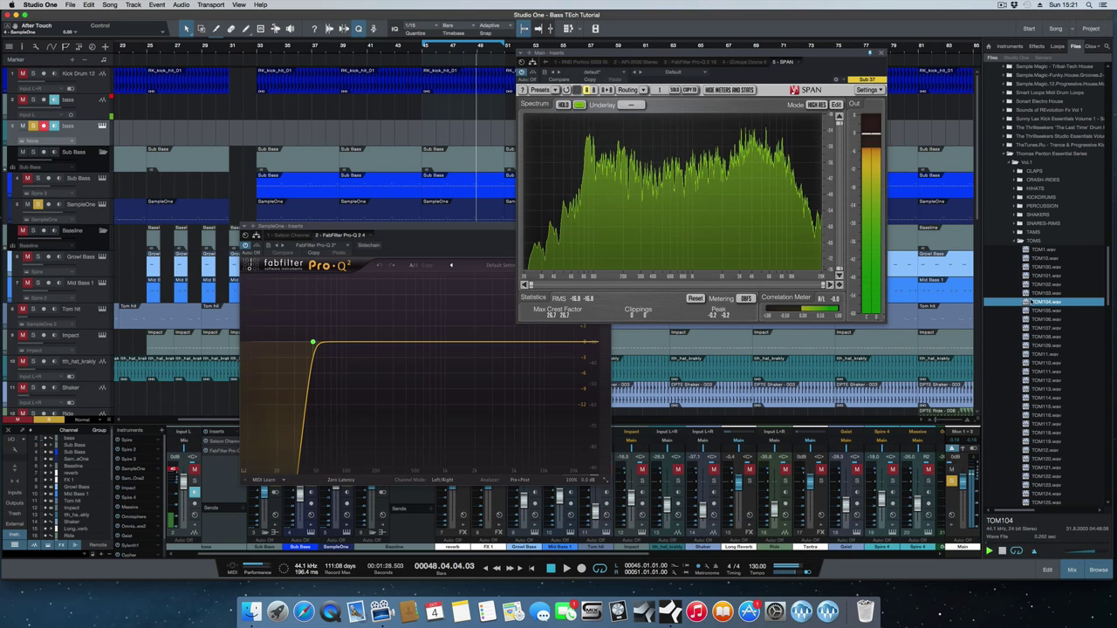
click(1042, 302)
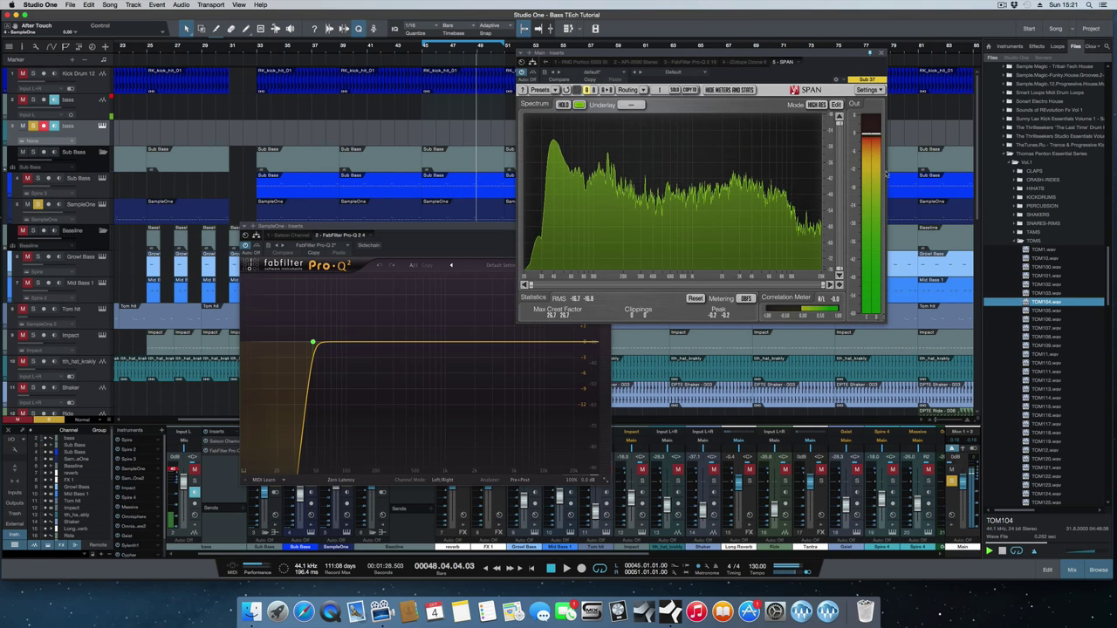
click(881, 54)
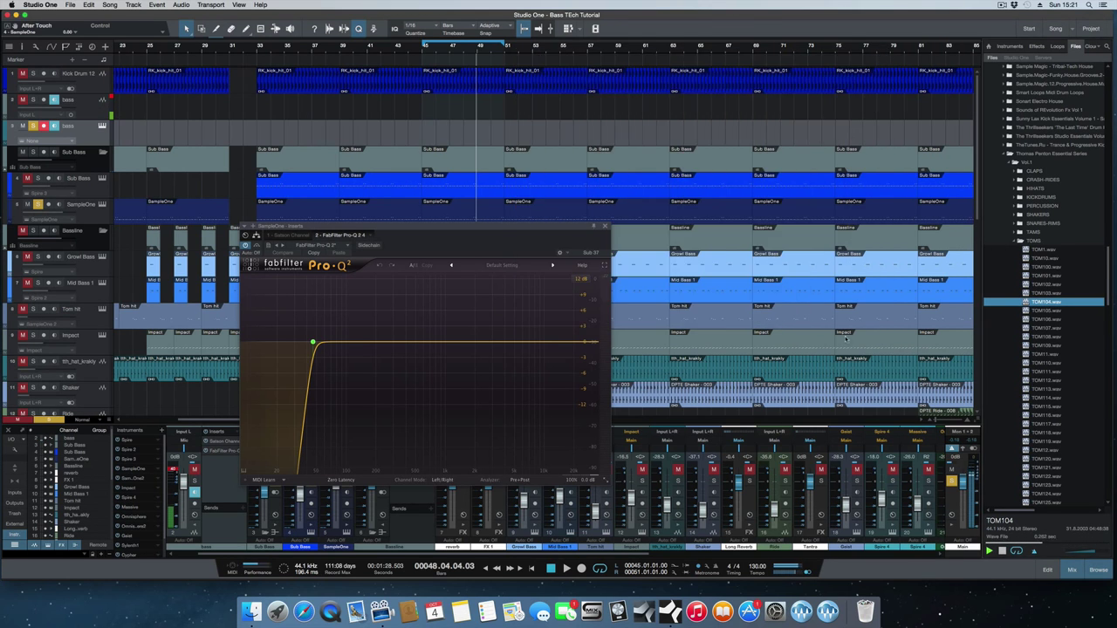
key(space)
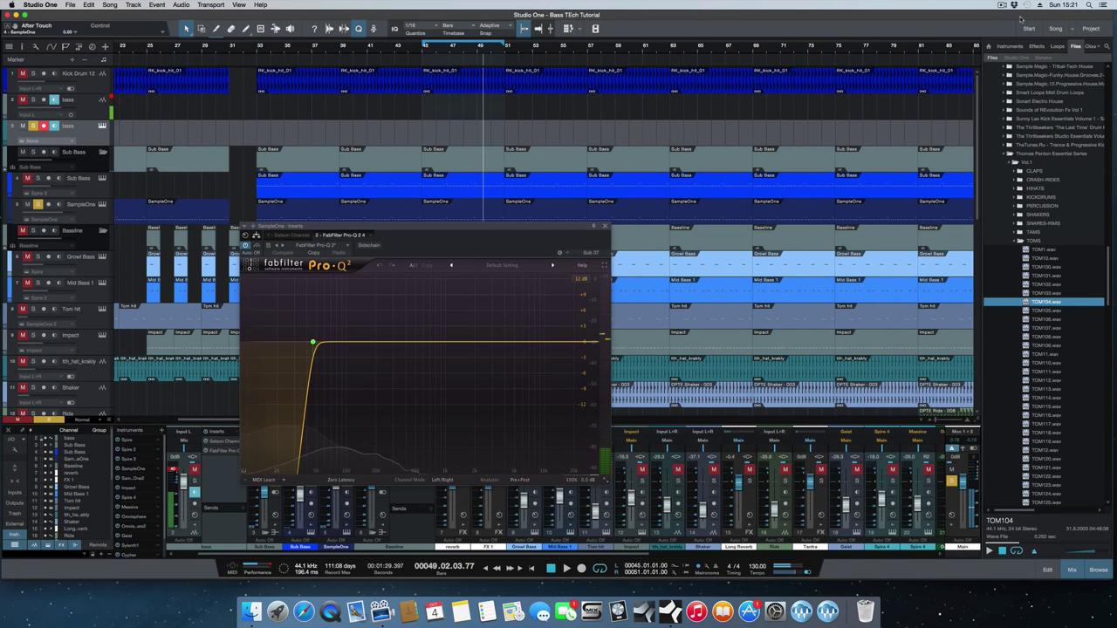
Step: Load a SampleOne instrument onto the empty bass track and add the TOM104.wav sample to it
click(1010, 46)
drag(1017, 397, 323, 158)
drag(790, 69, 700, 87)
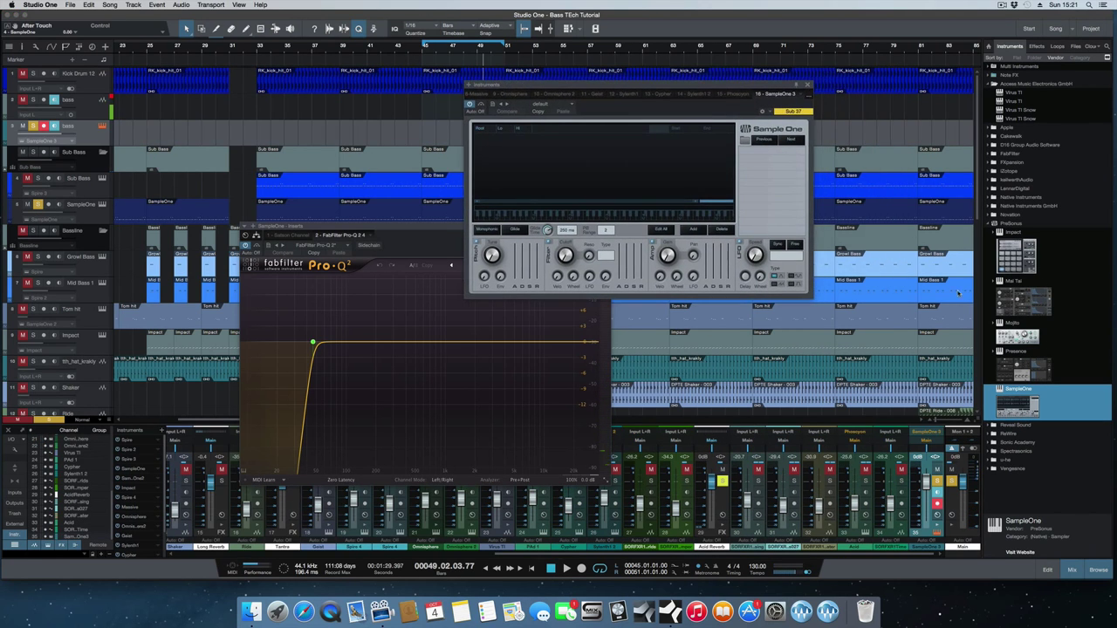
click(1076, 46)
drag(1047, 297, 777, 246)
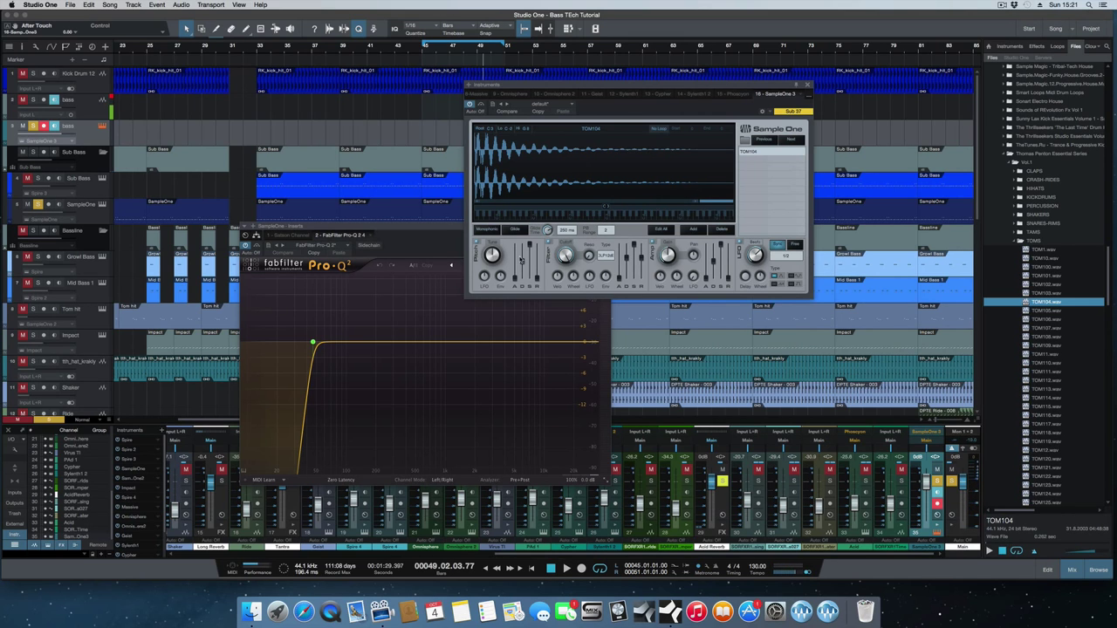
Step: Examine the note pattern of the Sub Bass clip at bar 45 in the note editor and close its Spire instrument
double_click(438, 192)
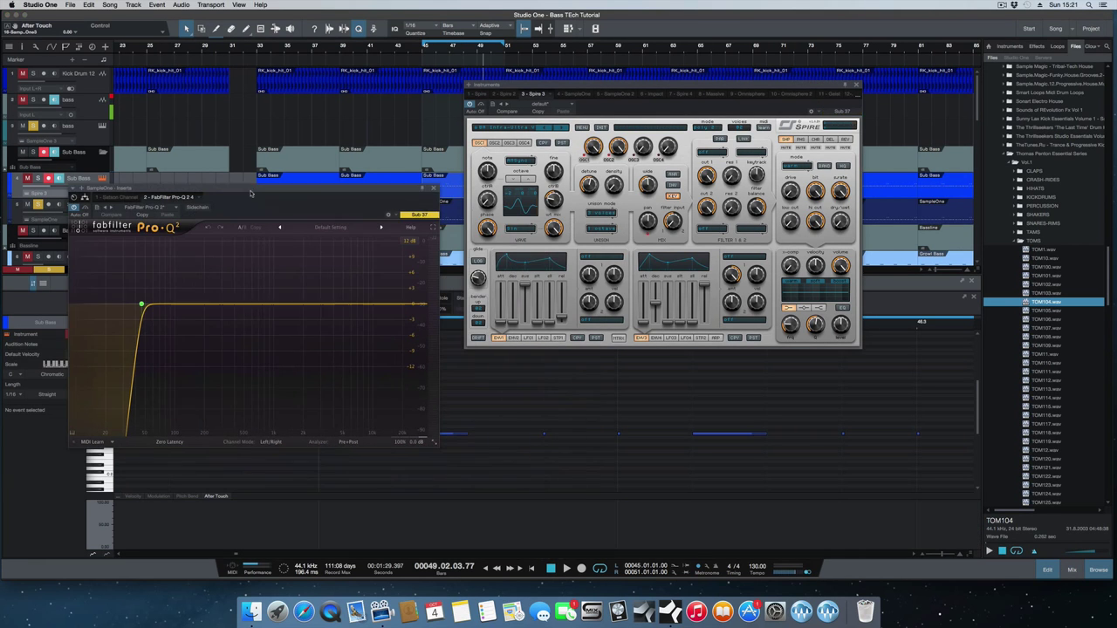
click(321, 335)
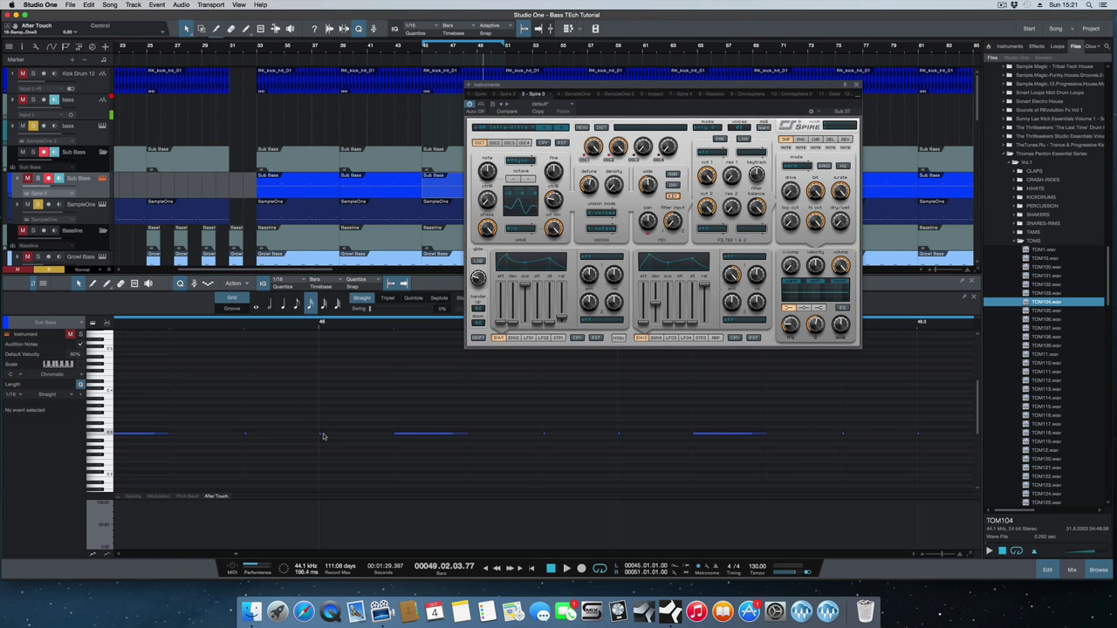
drag(321, 435, 290, 433)
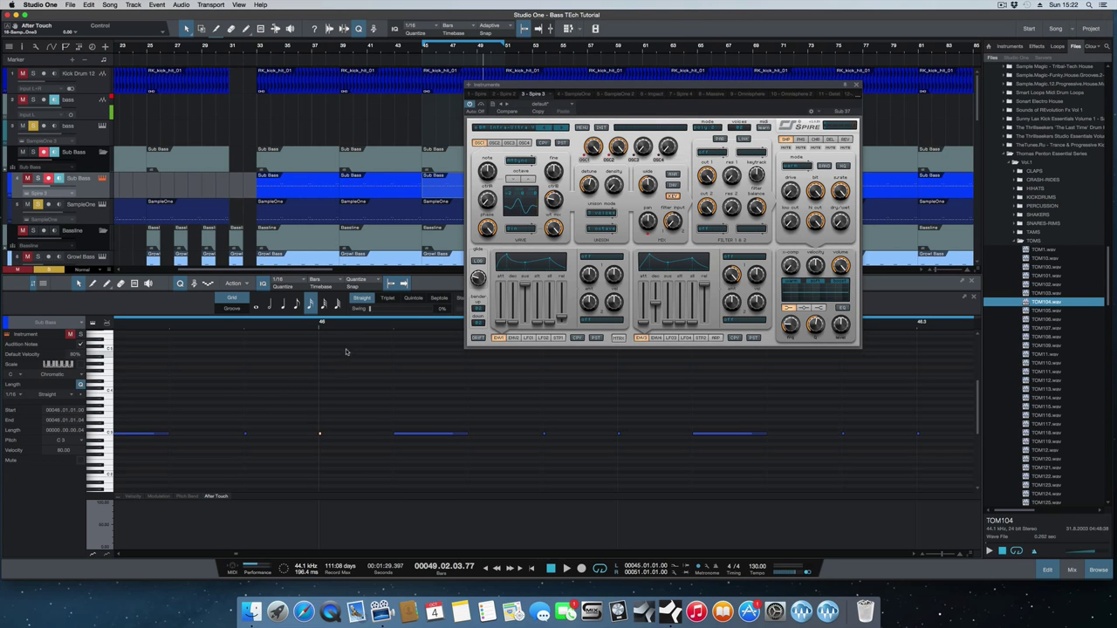
key(w)
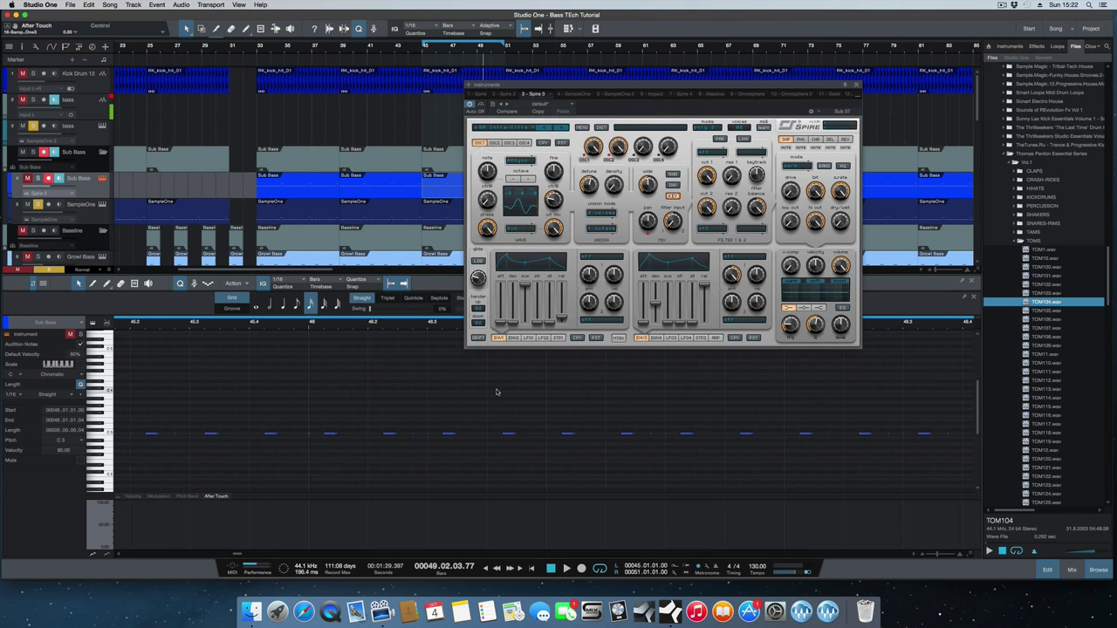
click(855, 85)
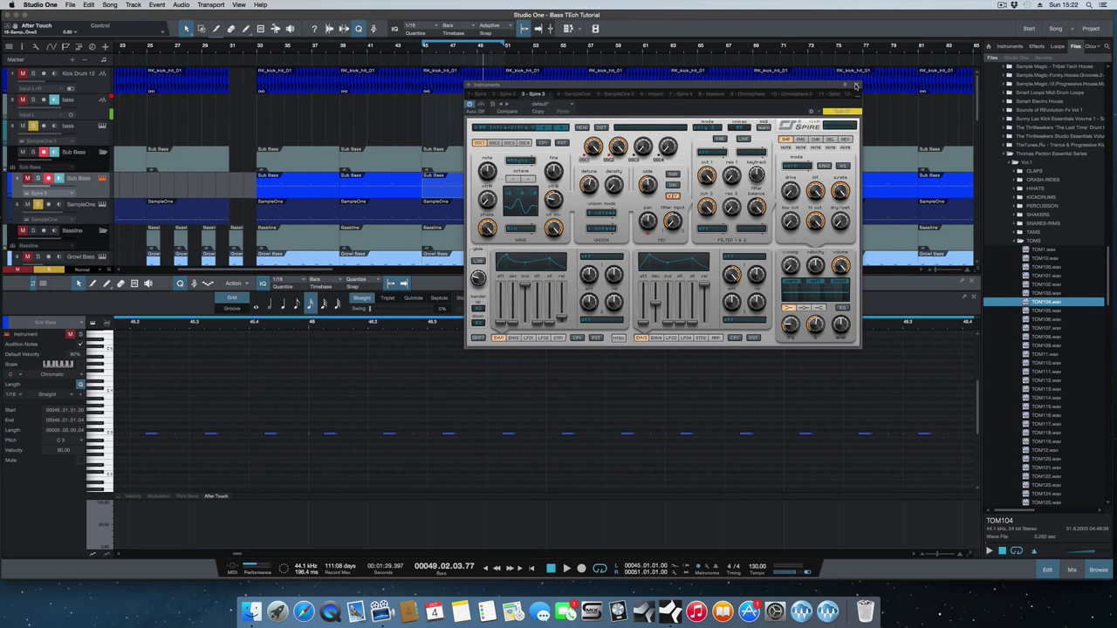
key(e)
key(e)
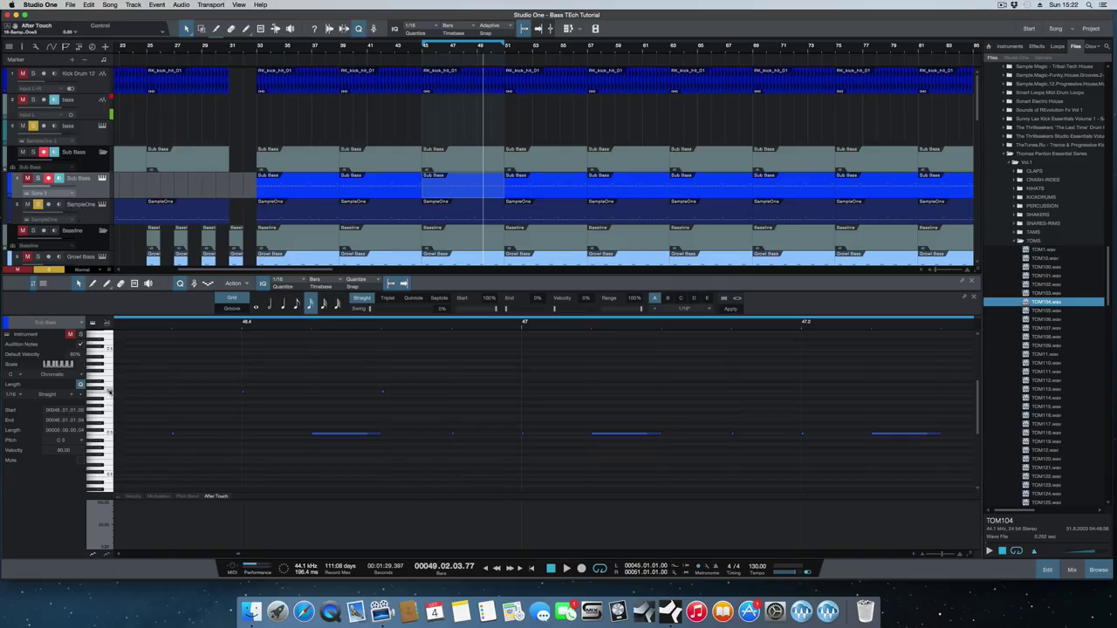
Step: Copy the SampleOne clip at bar 45 onto the bass instrument track and open the copy for note editing
click(95, 139)
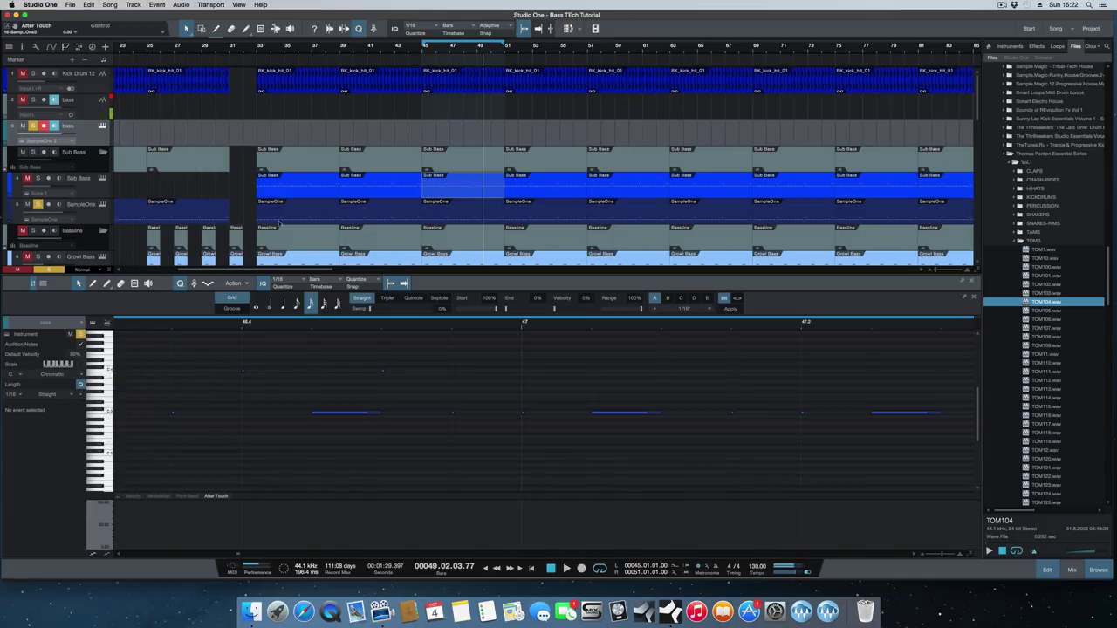
click(358, 219)
click(445, 185)
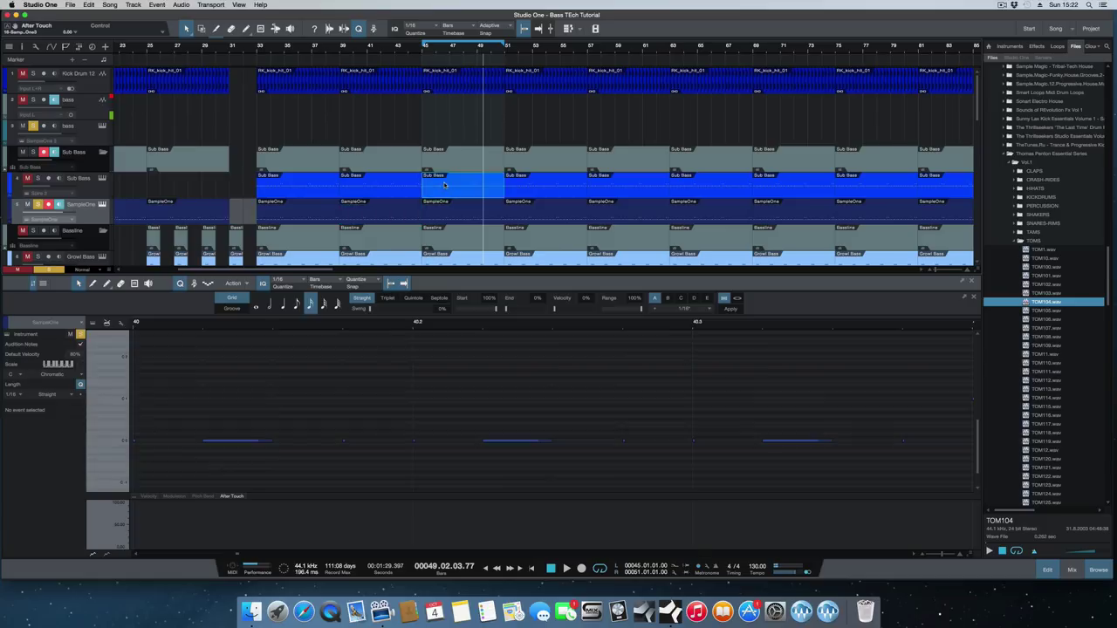
click(452, 210)
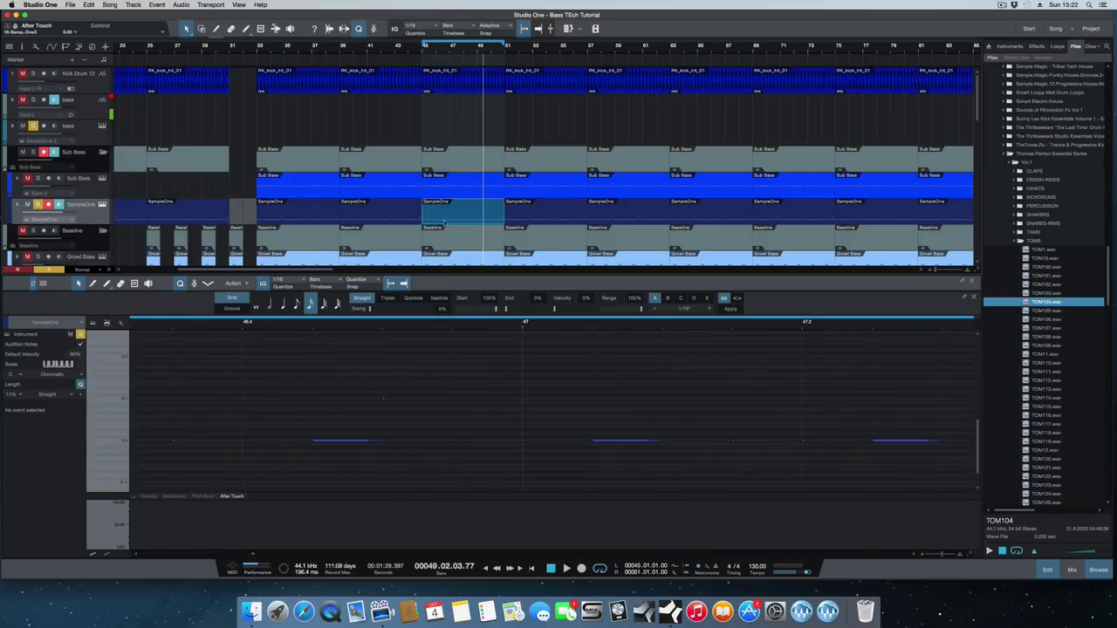
drag(452, 211, 424, 137)
double_click(457, 138)
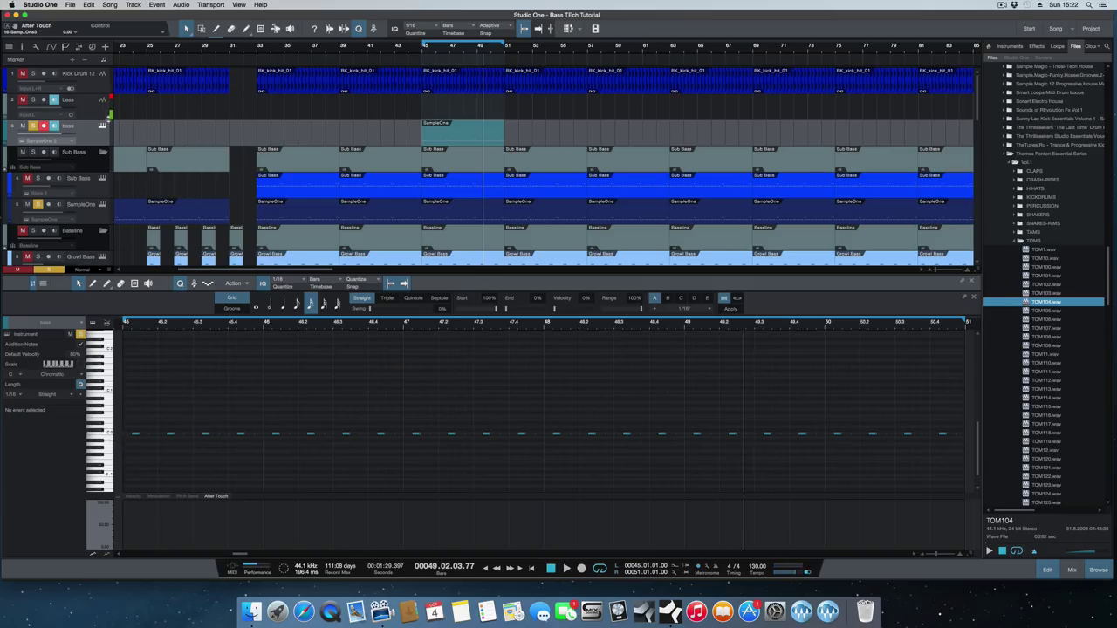
Step: Open the bass track's Sample One instrument and audition the TOM104 bass pattern with looped playback
click(102, 127)
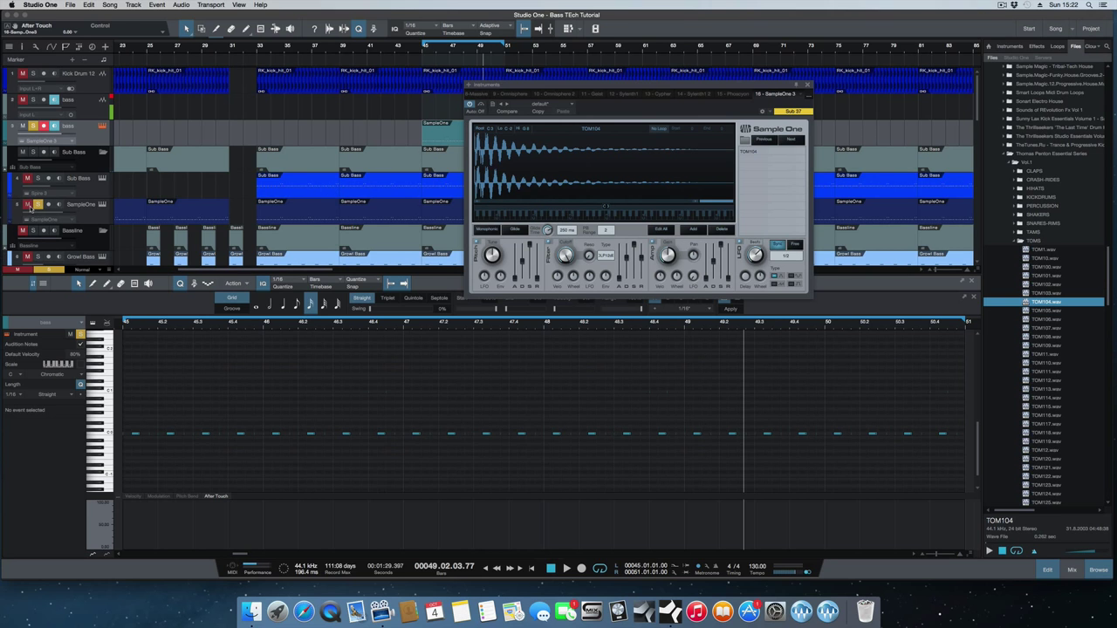
key(space)
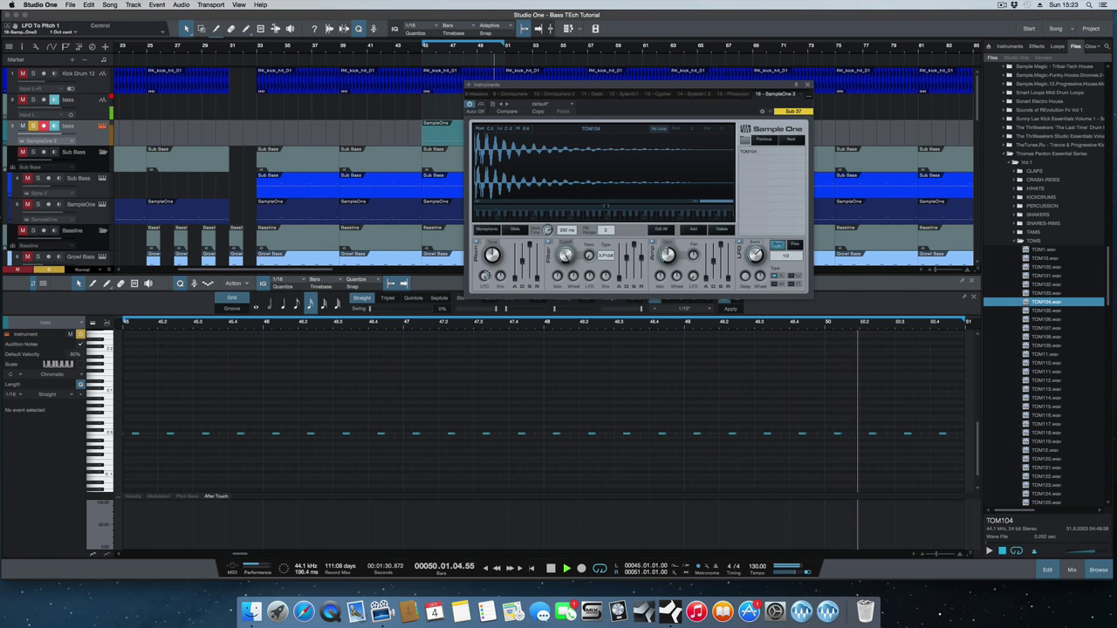
key(space)
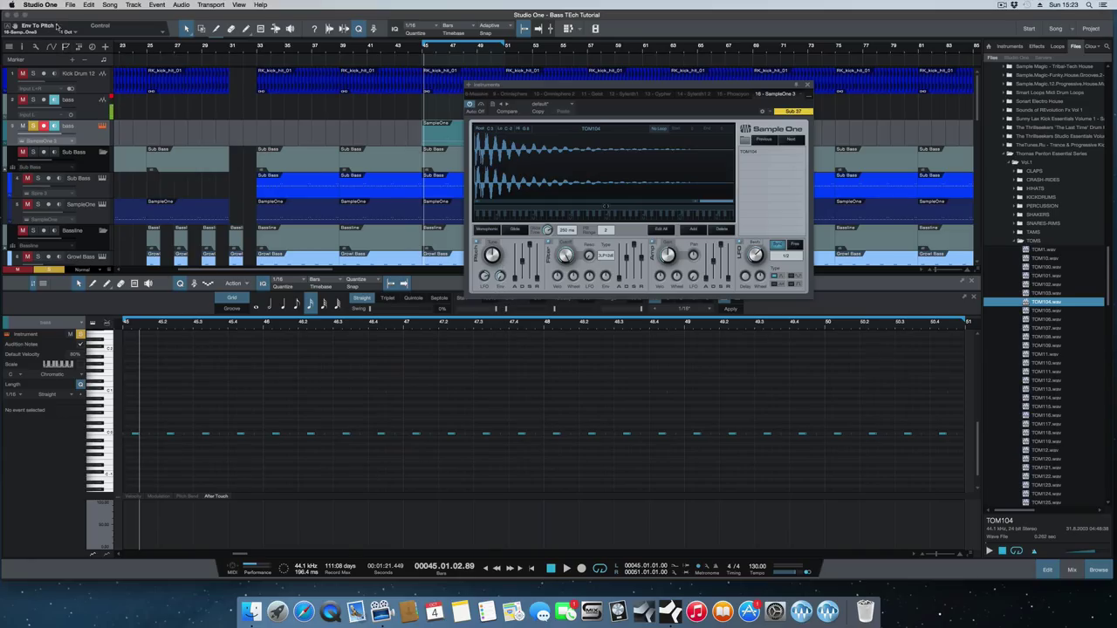
key(space)
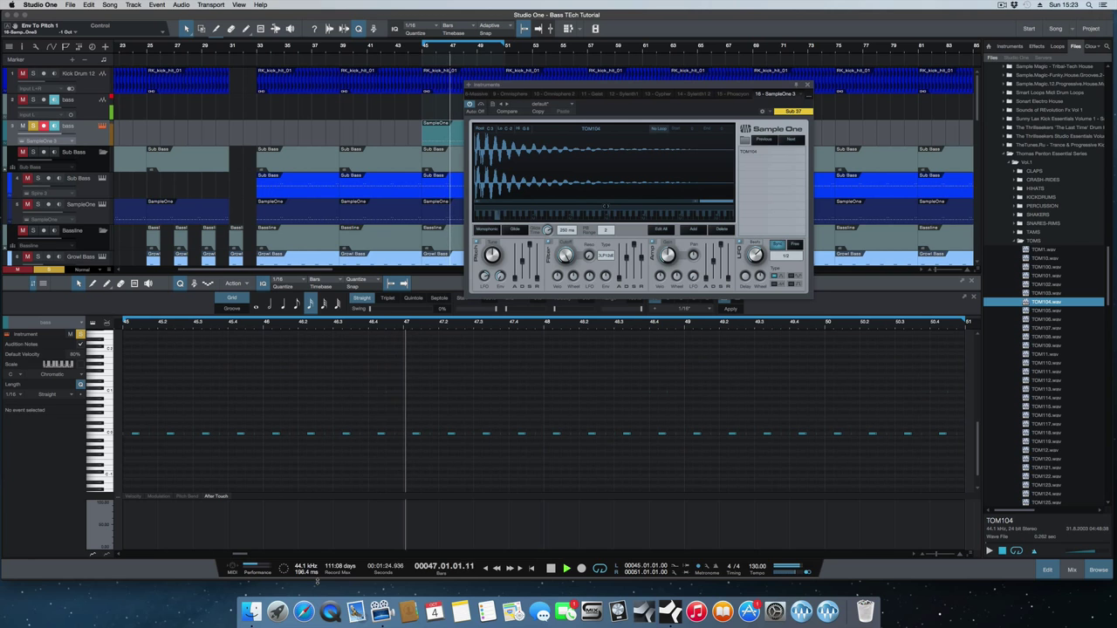
key(space)
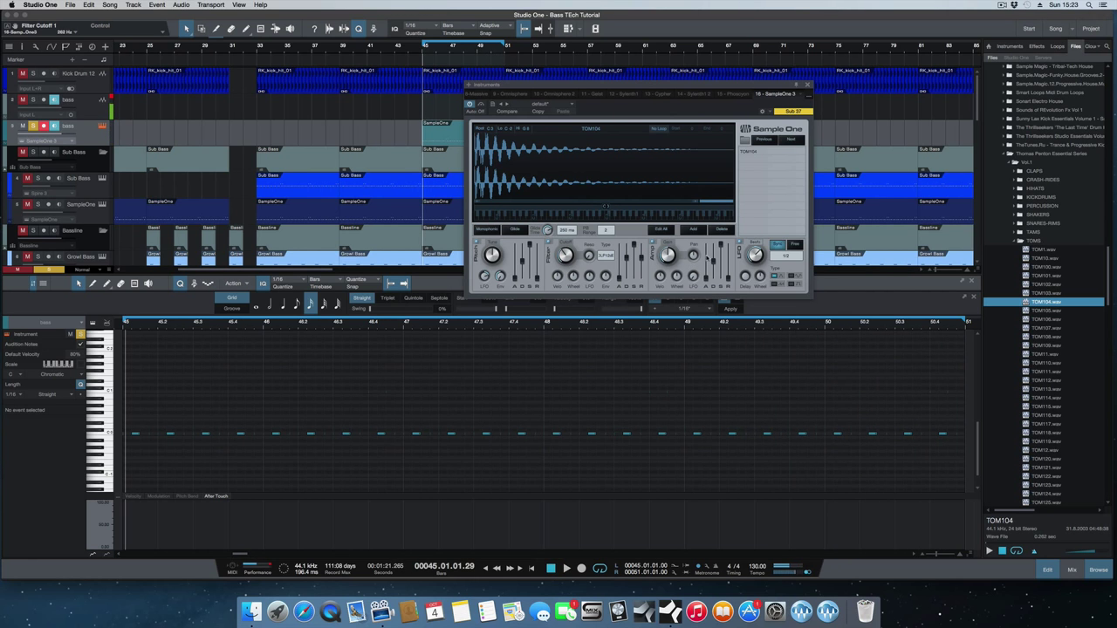
Step: Shape the amp envelope of the TOM104 sampler during looped playback, bringing the attack down to 1 ms, and stop playback
drag(721, 247, 724, 278)
key(space)
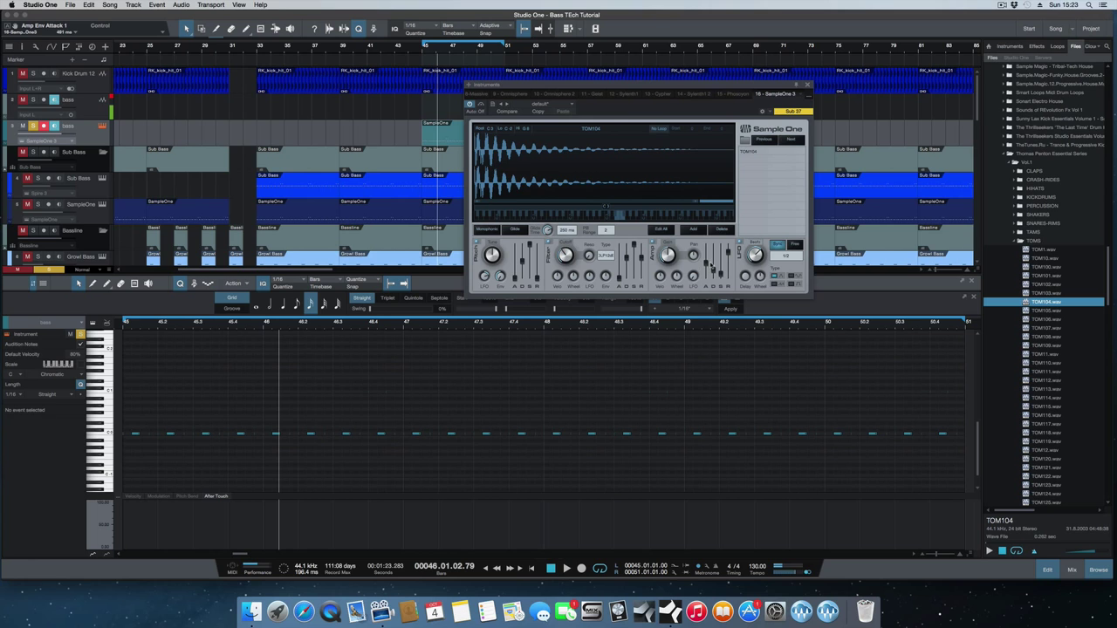
drag(708, 263, 708, 278)
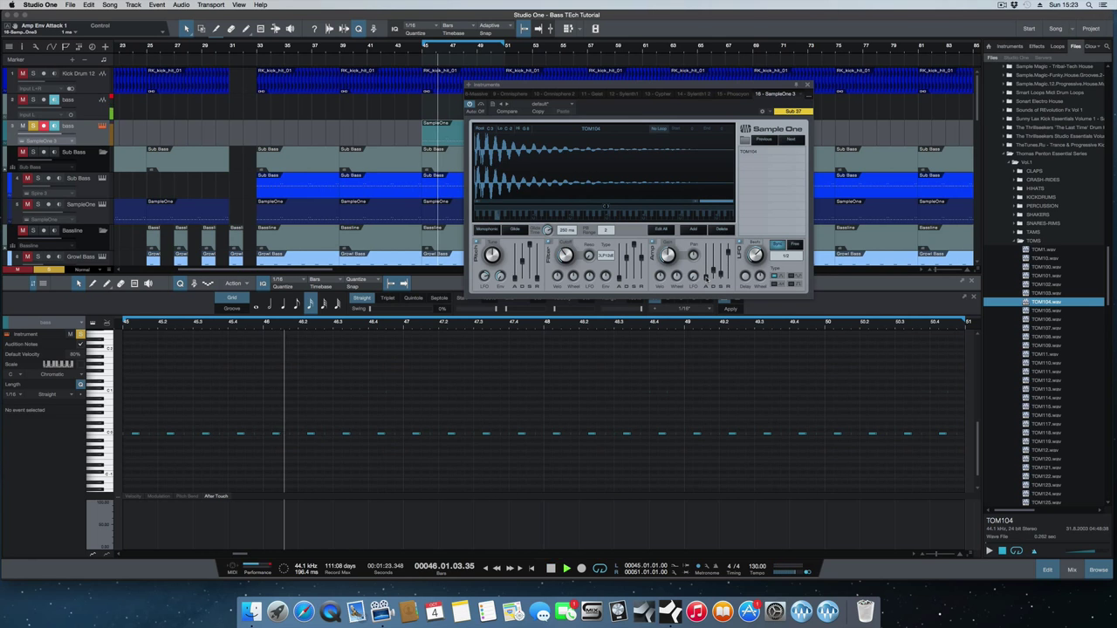
drag(708, 277, 710, 257)
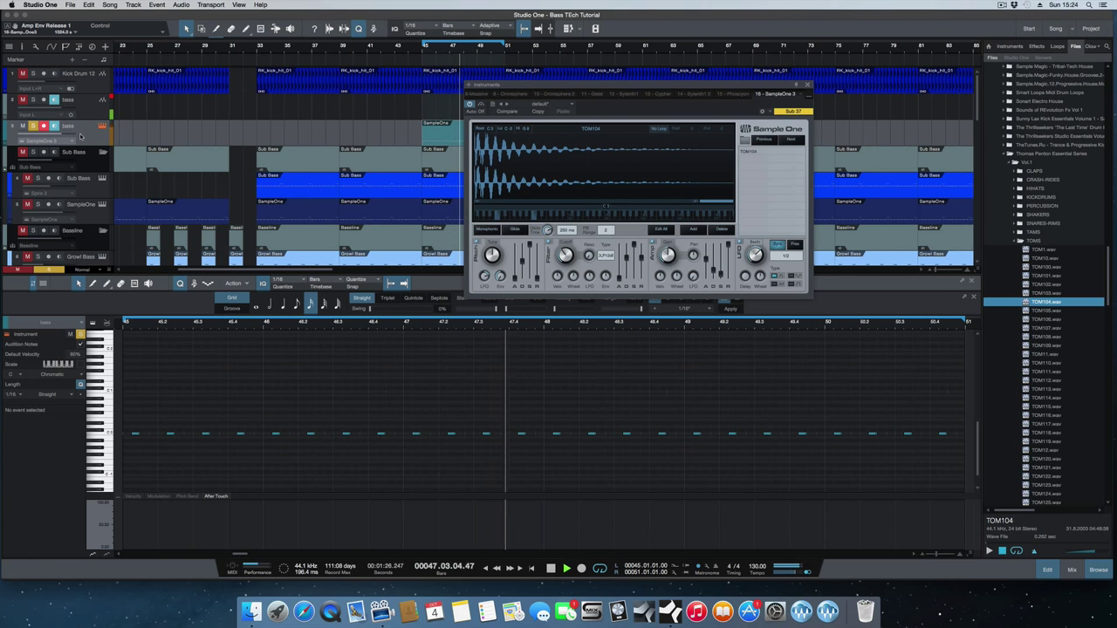
key(space)
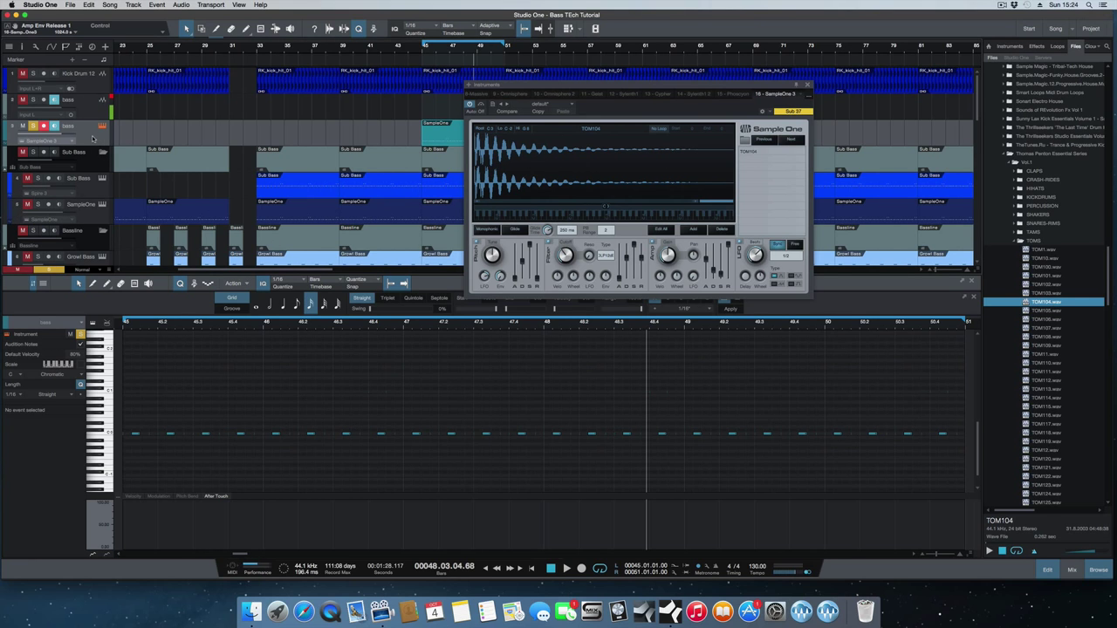
Step: Play the original SampleOne track with its VEH3 Percussion 081 sampler for comparison and close the sampler
click(93, 204)
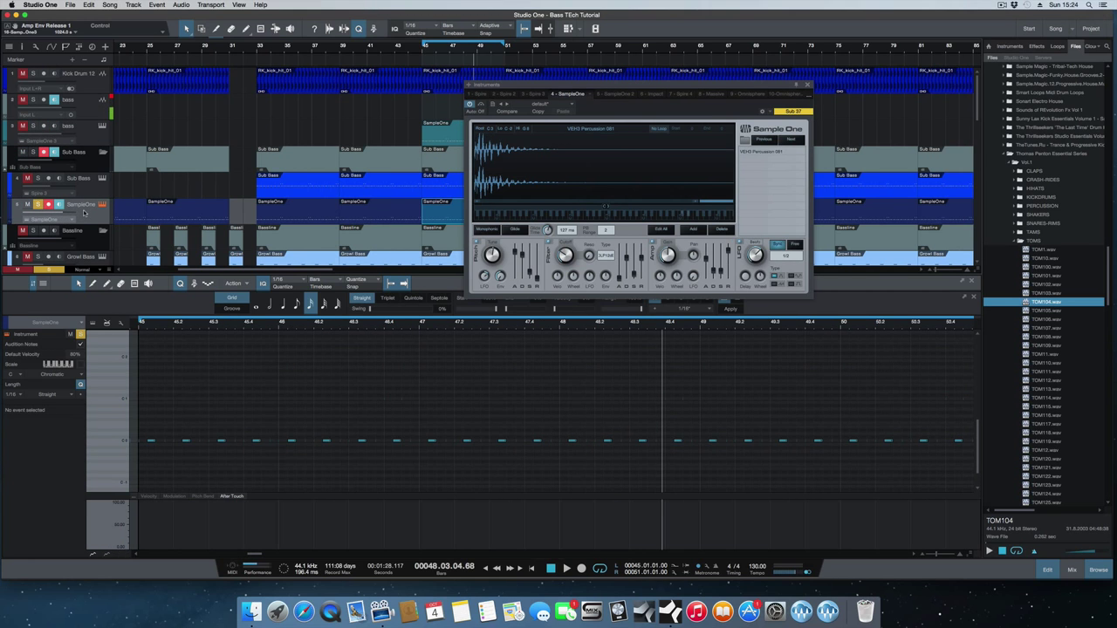
key(space)
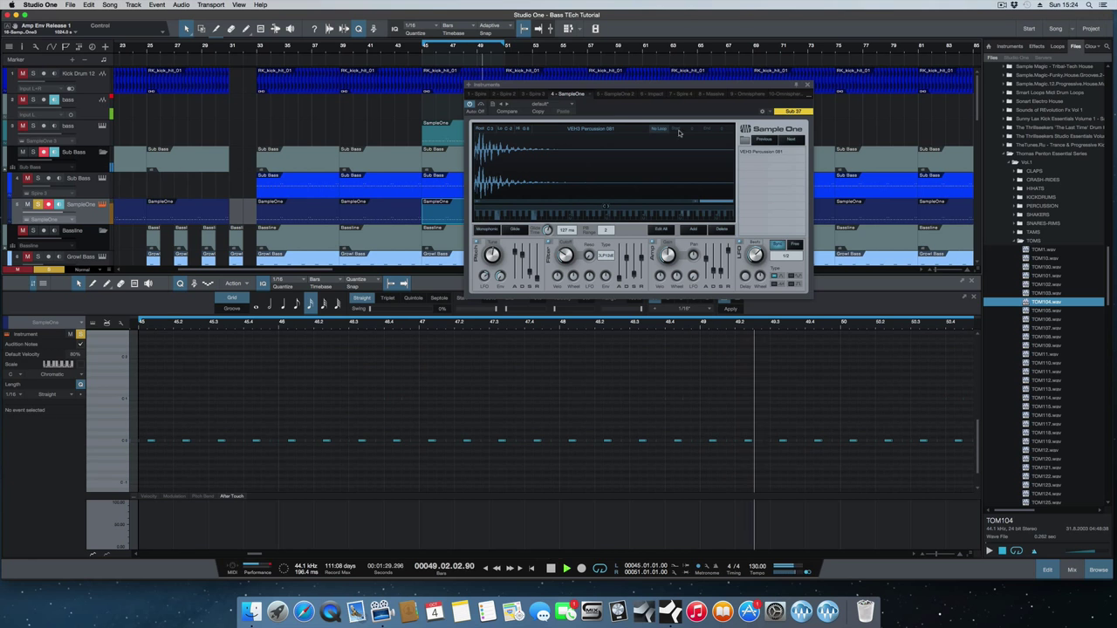
click(103, 205)
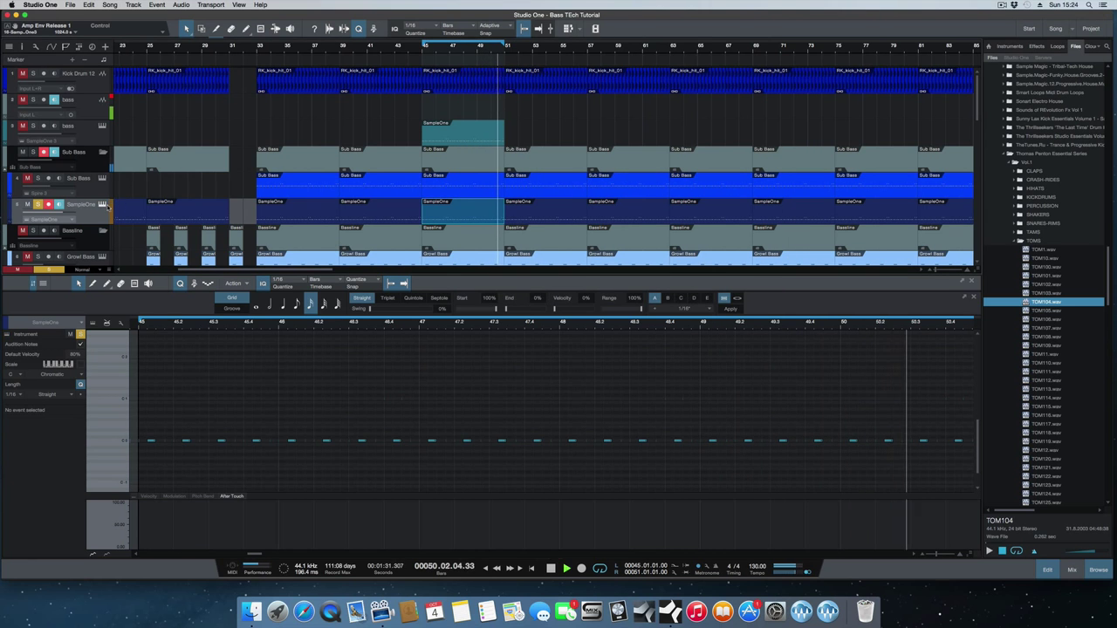
Step: Reopen the original SampleOne track's sampler and replay its VEH3 Percussion 081 pattern, then stop playback
click(103, 204)
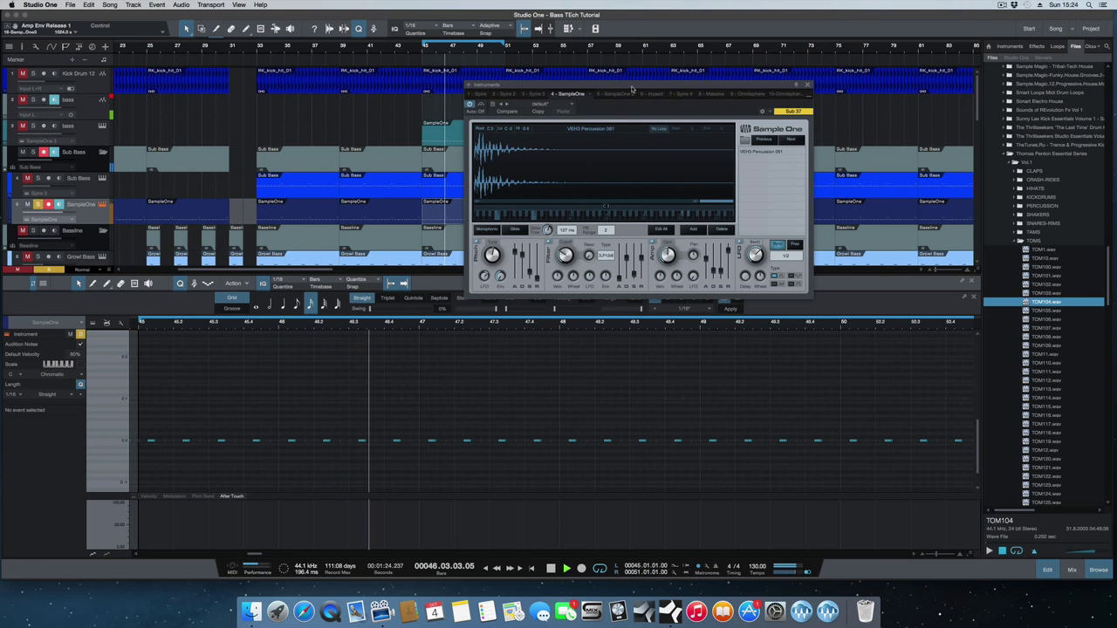
drag(633, 86, 558, 91)
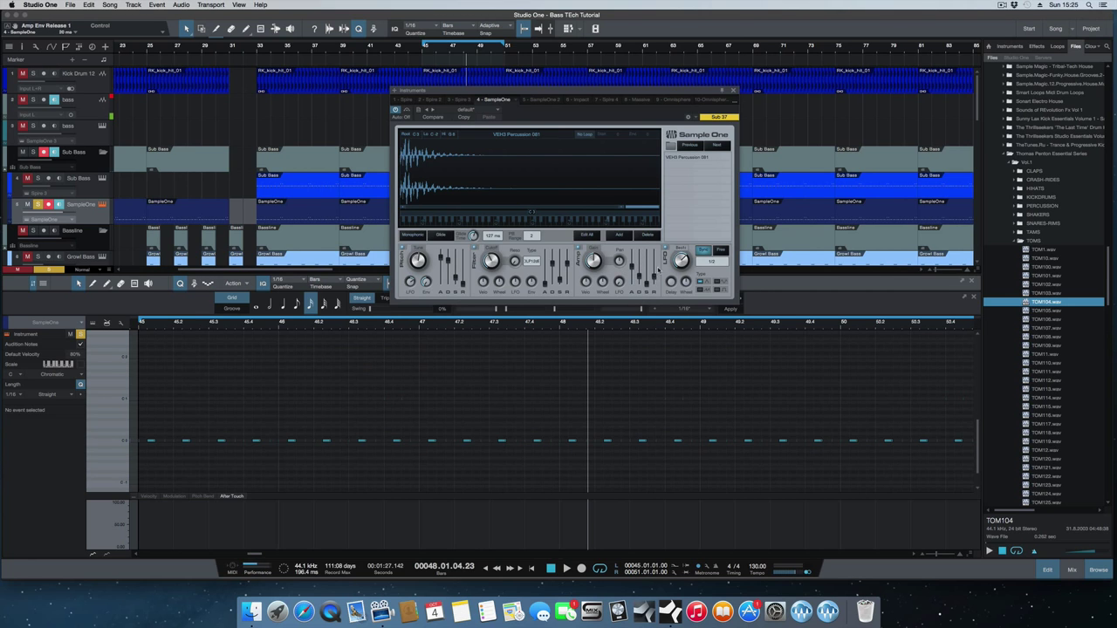
key(space)
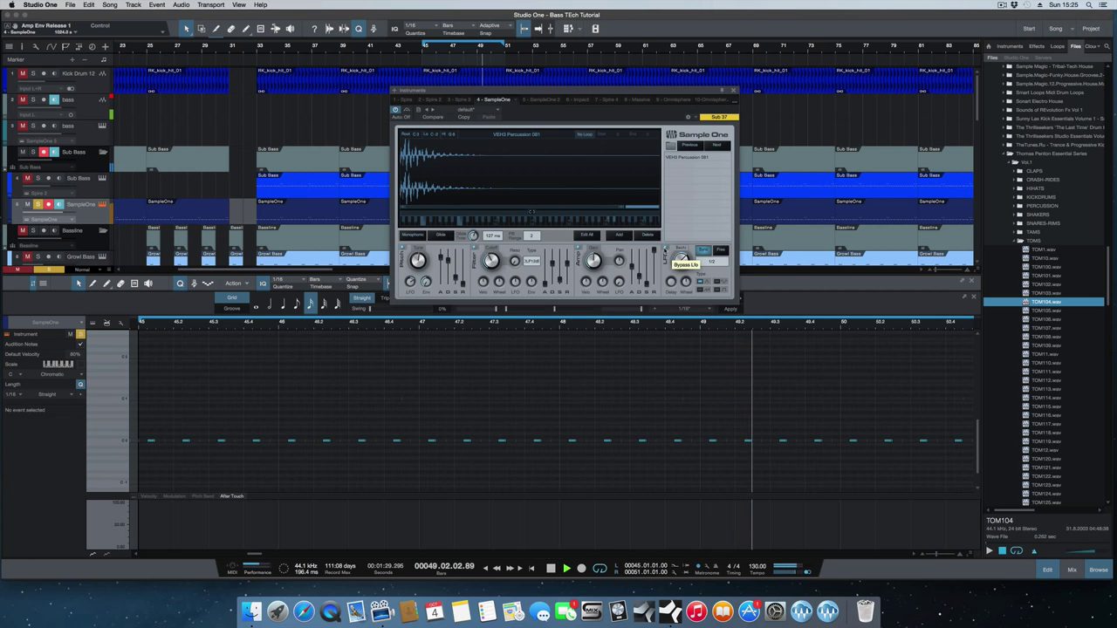
key(space)
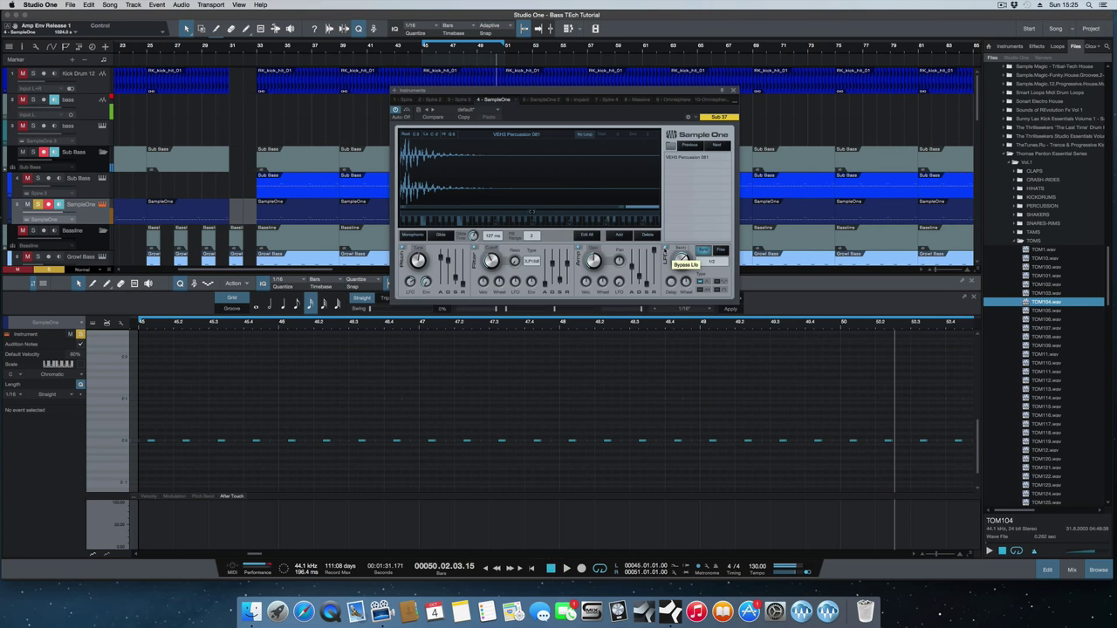
Step: Show the SampleOne track in the console and examine its Satson Channel and FabFilter Pro-Q 2 inserts during playback
right_click(114, 215)
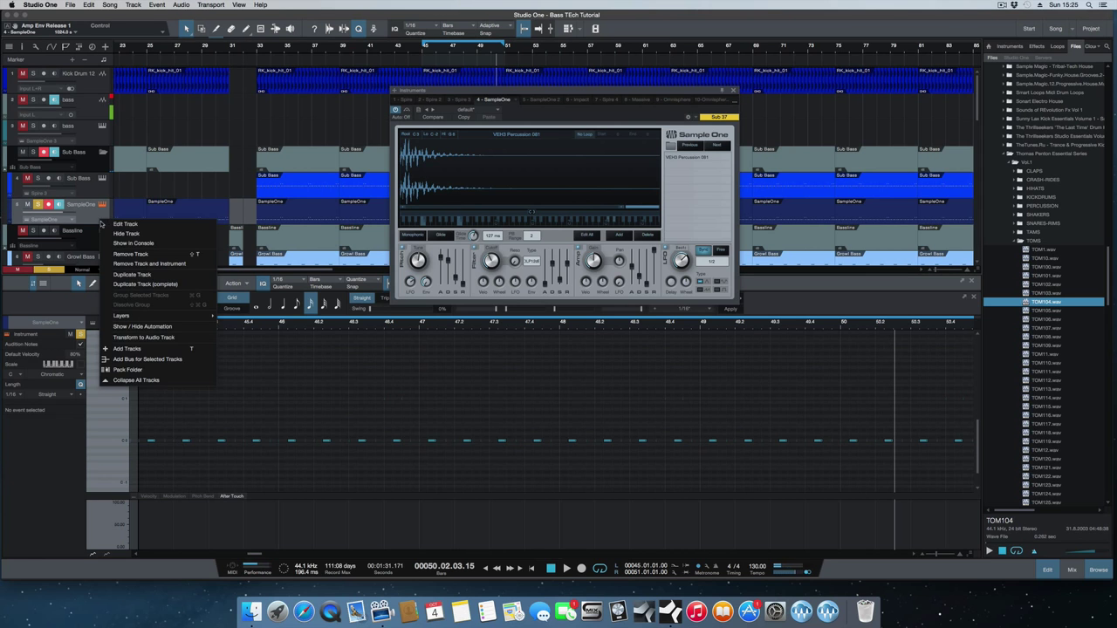
key(F3)
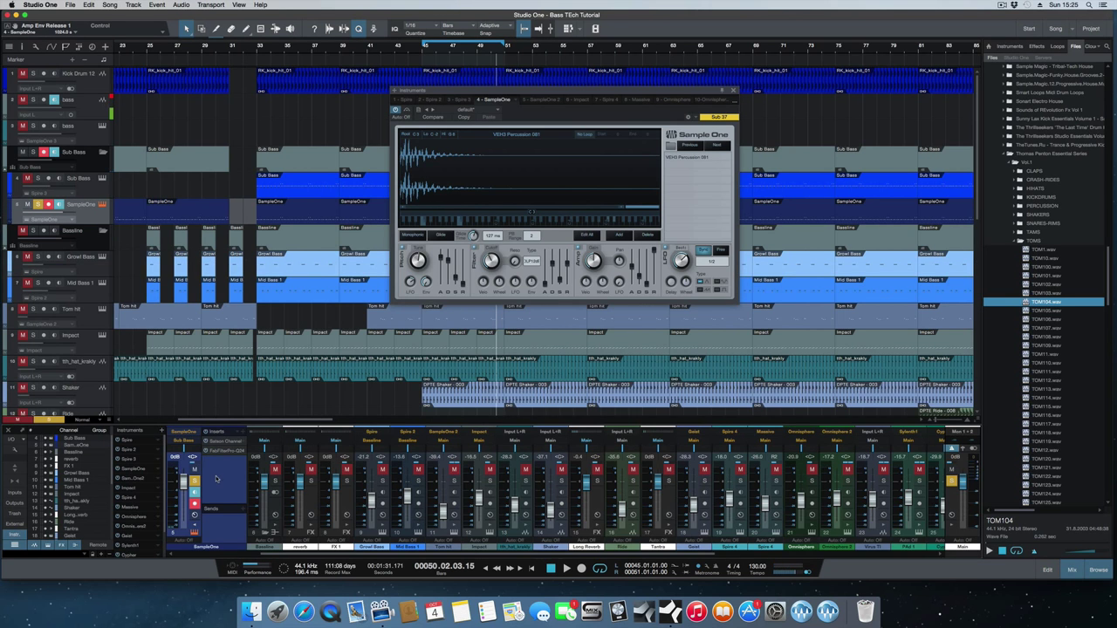
click(224, 442)
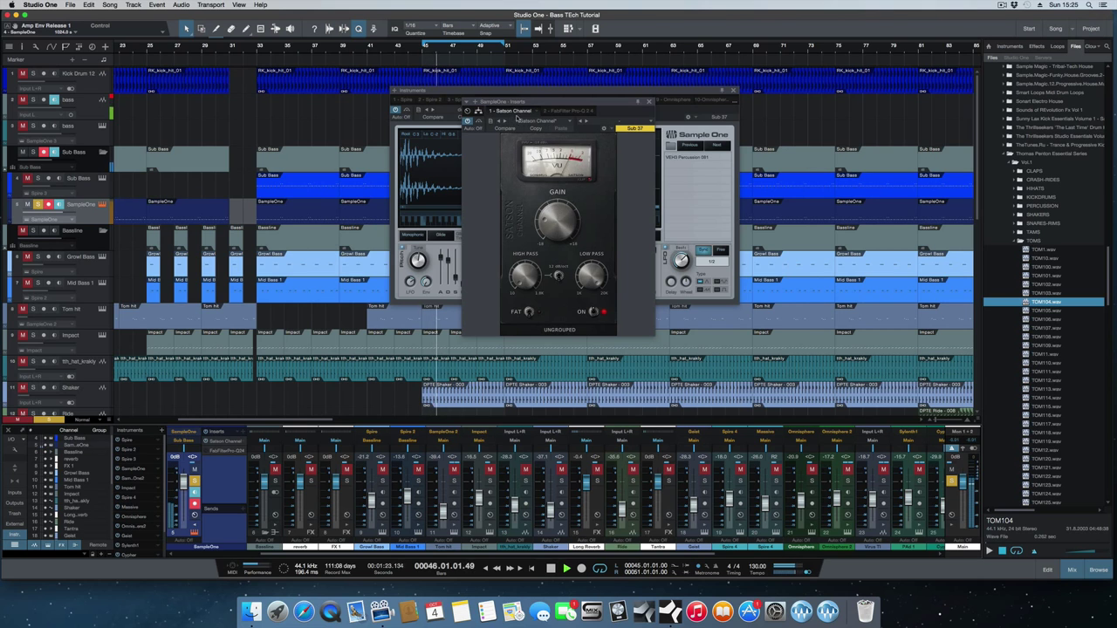
click(562, 110)
mouse_move(538, 217)
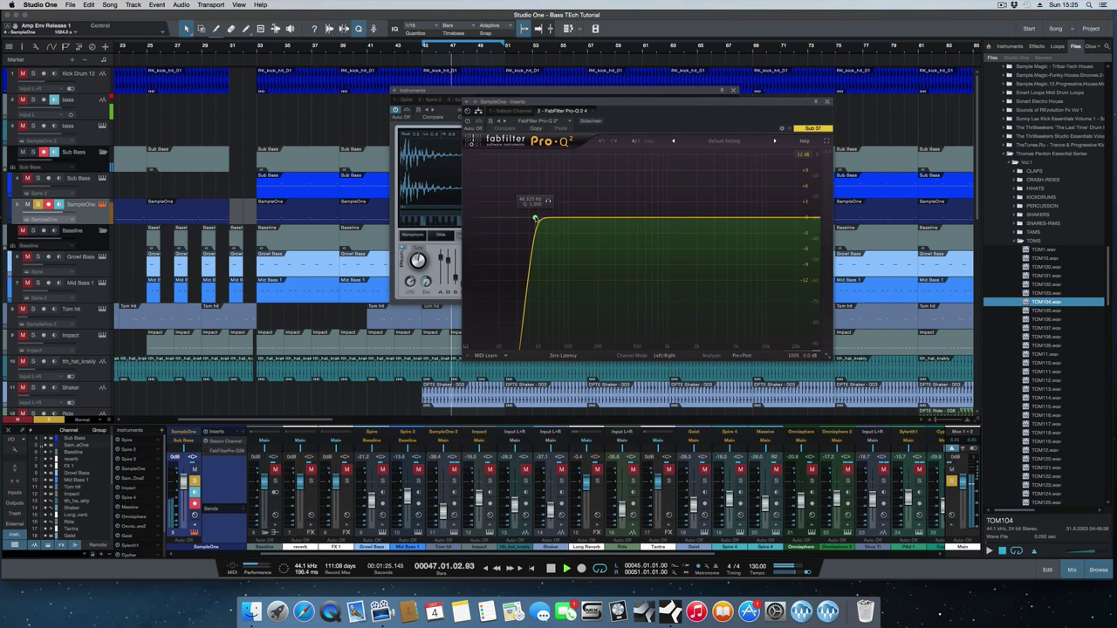
click(213, 448)
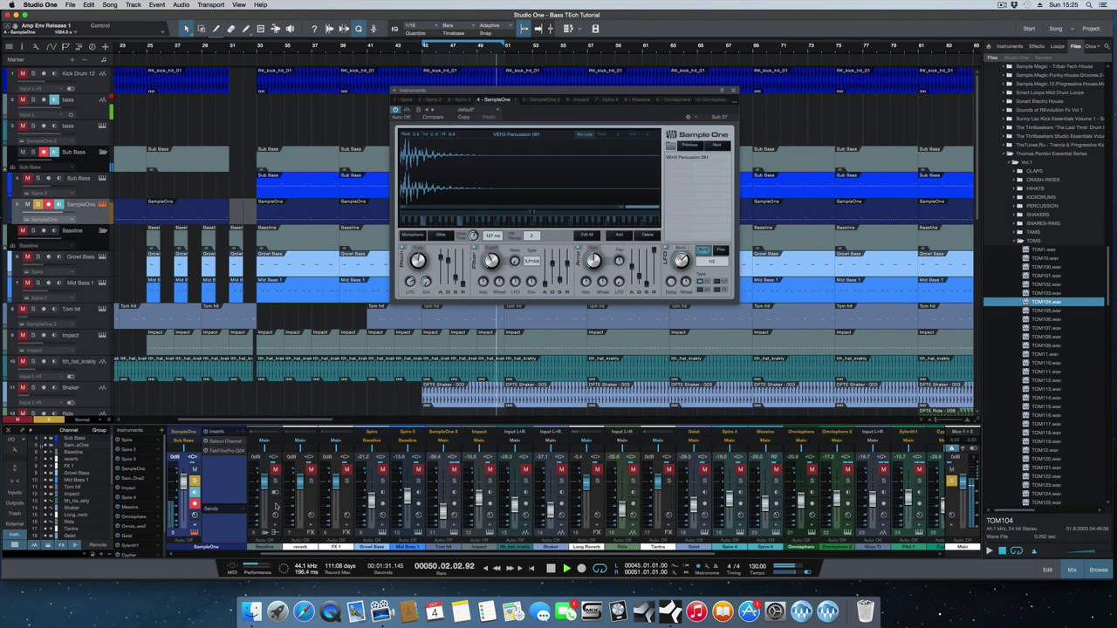
Step: Expand the Sub Bass bus channel in the console and examine its VolumeShaper and Binaural Pan inserts
drag(258, 555, 178, 555)
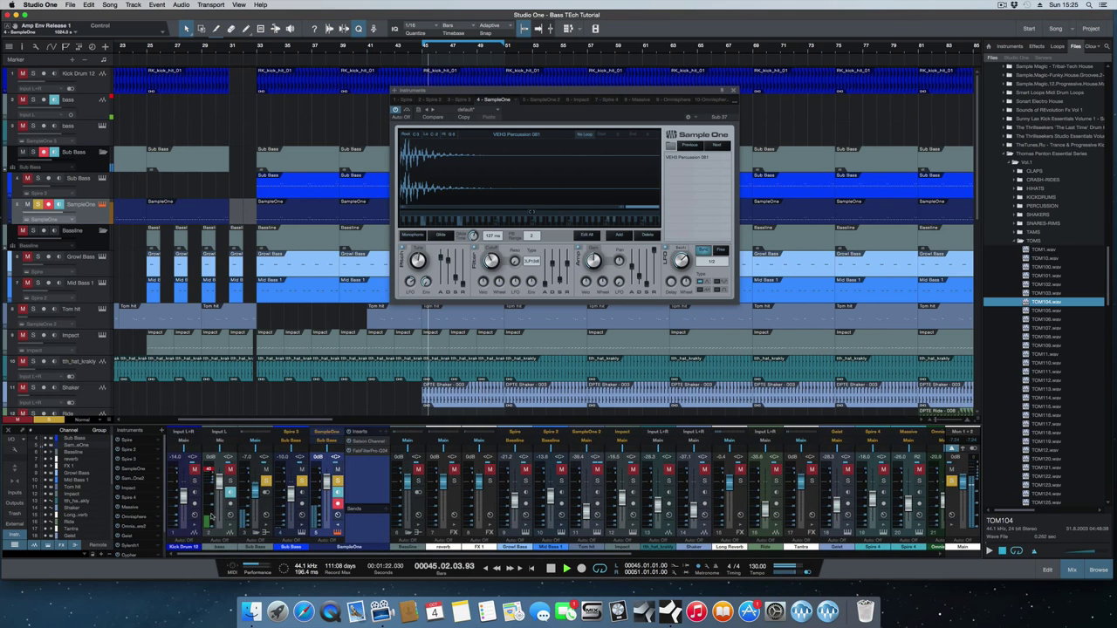
click(265, 507)
click(266, 517)
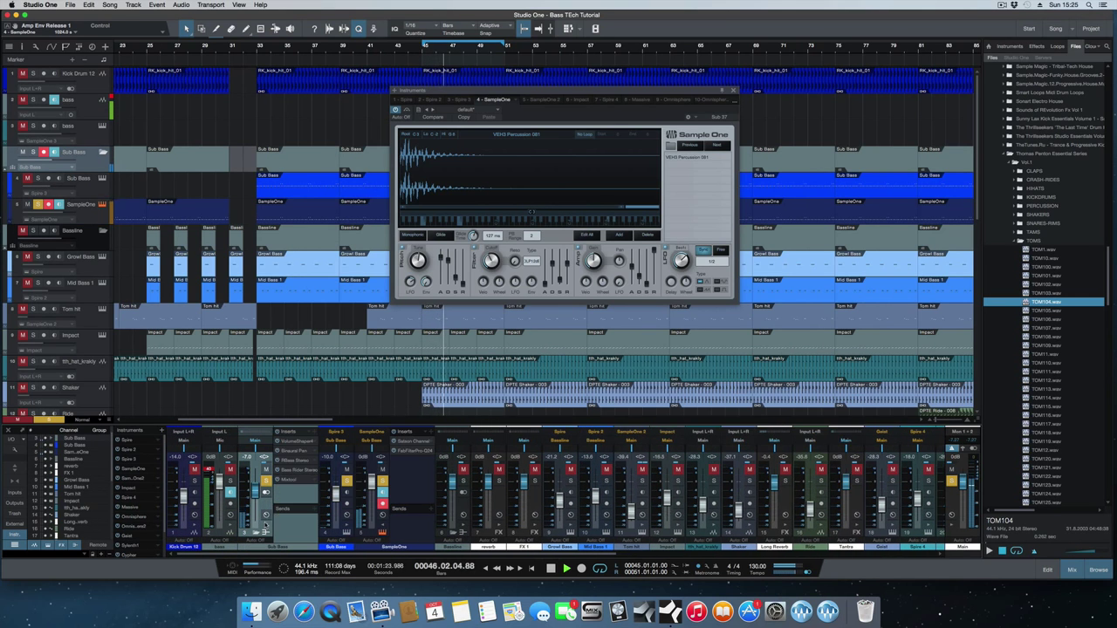
click(279, 443)
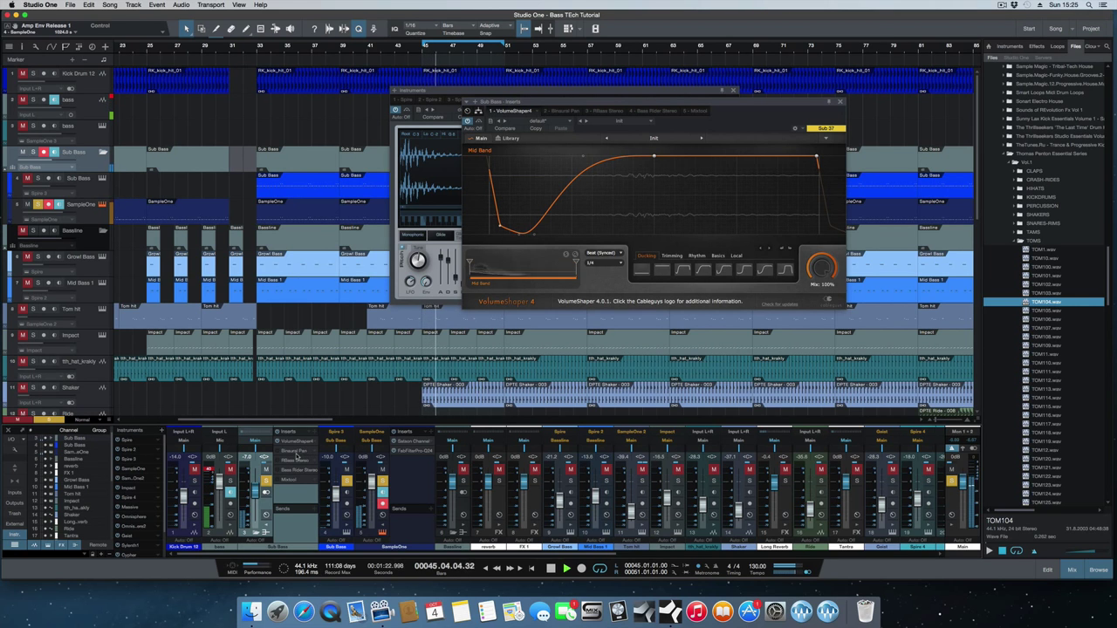
click(282, 451)
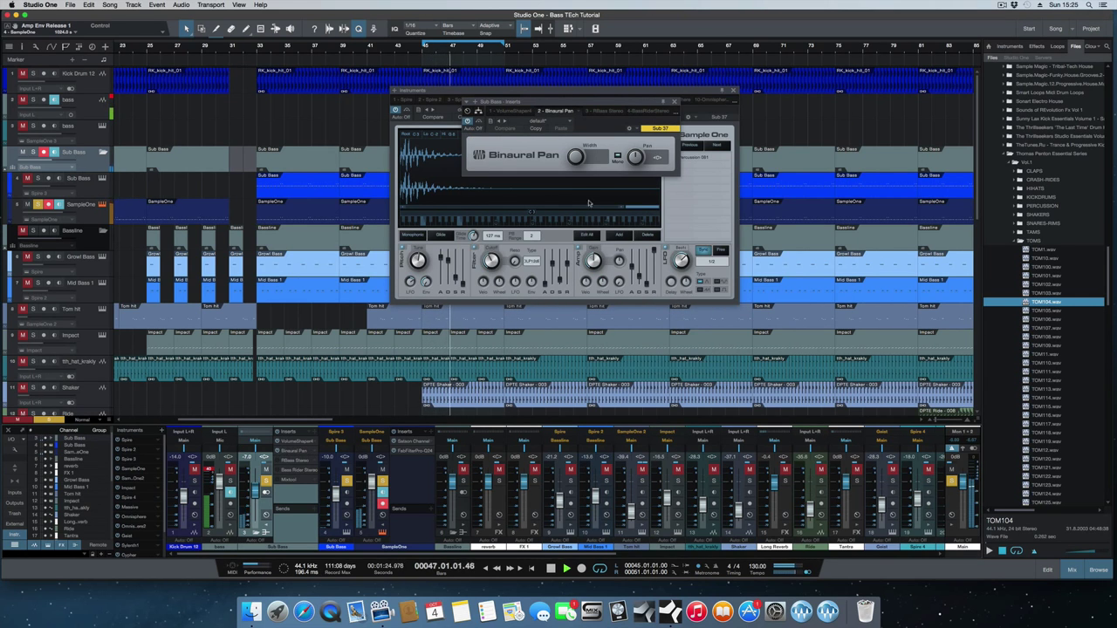
click(674, 101)
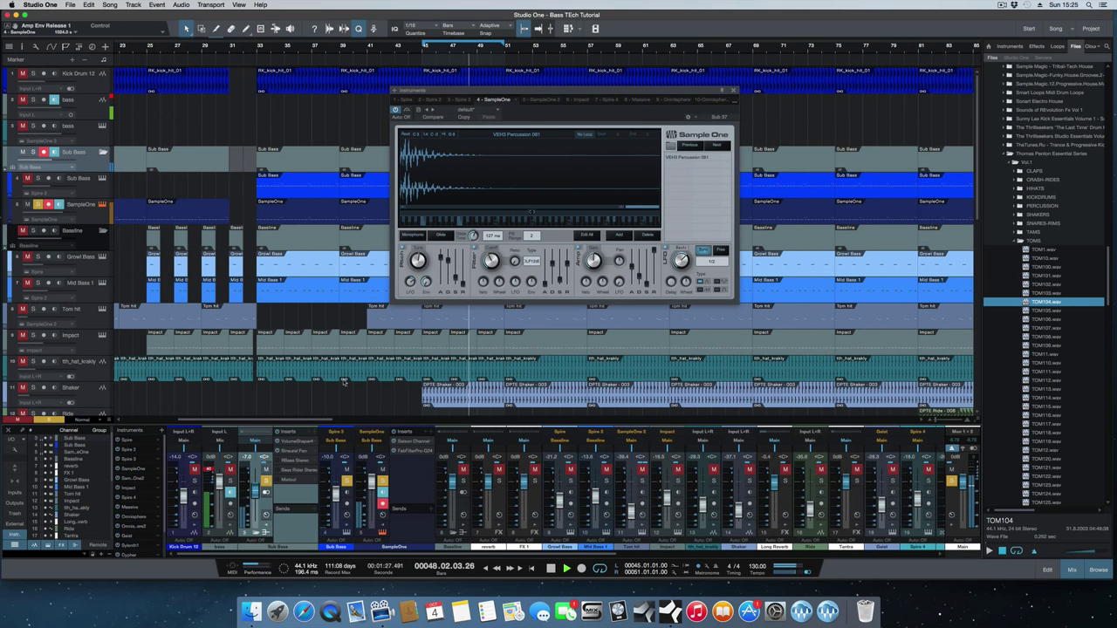
Step: Close the sampler and examine the RBass Stereo, Bass Rider Stereo and Mixtool inserts on the Sub Bass bus
click(733, 90)
click(294, 464)
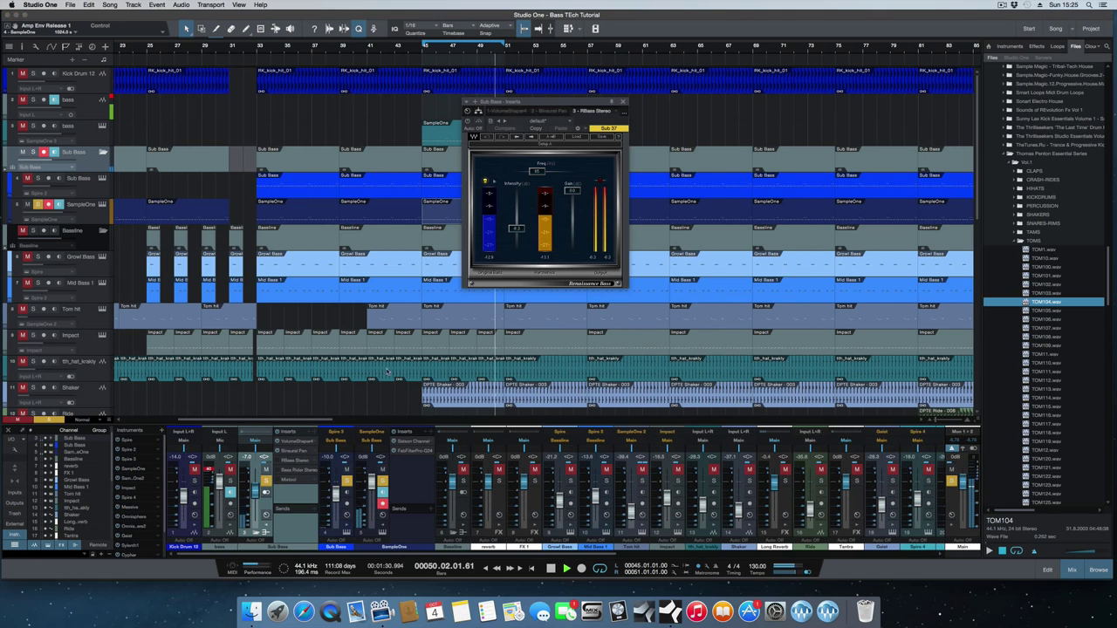
click(291, 472)
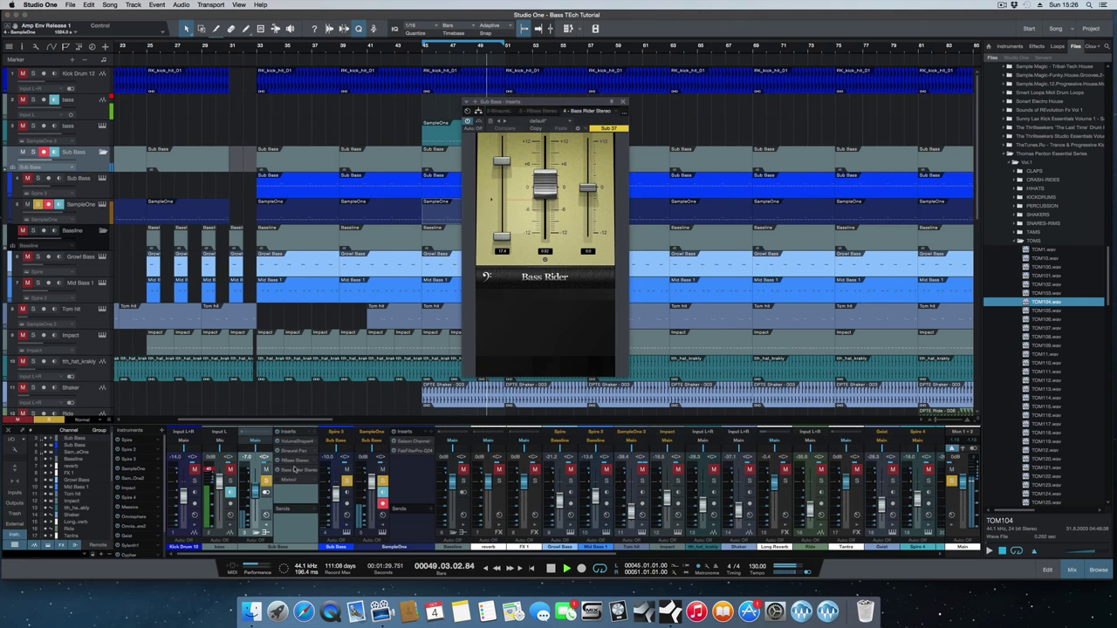
click(623, 103)
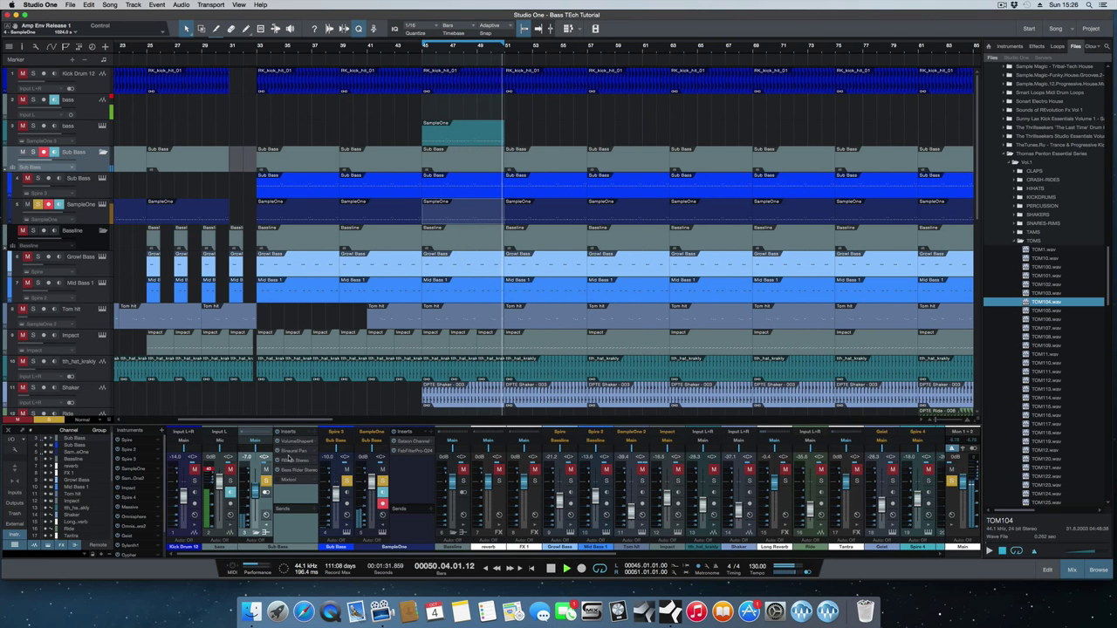
click(291, 471)
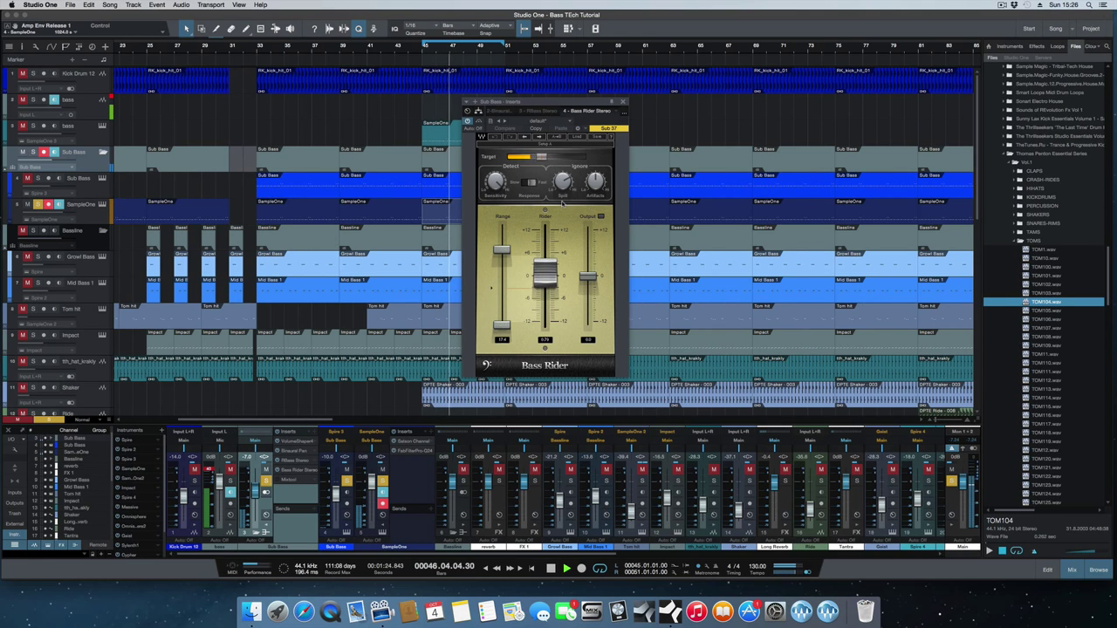
click(624, 103)
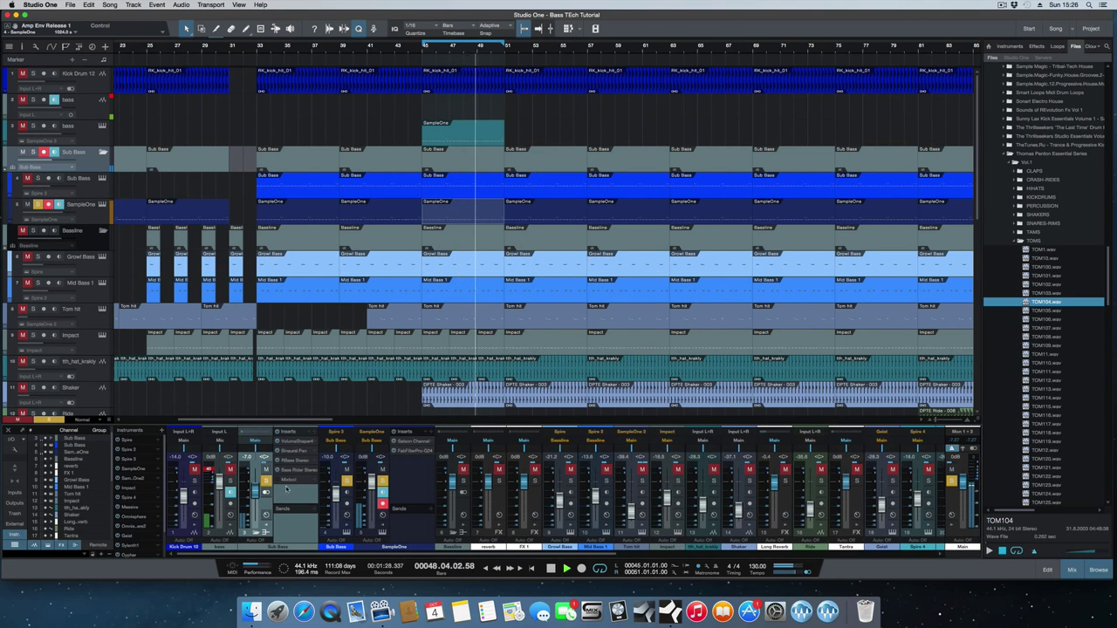
click(289, 481)
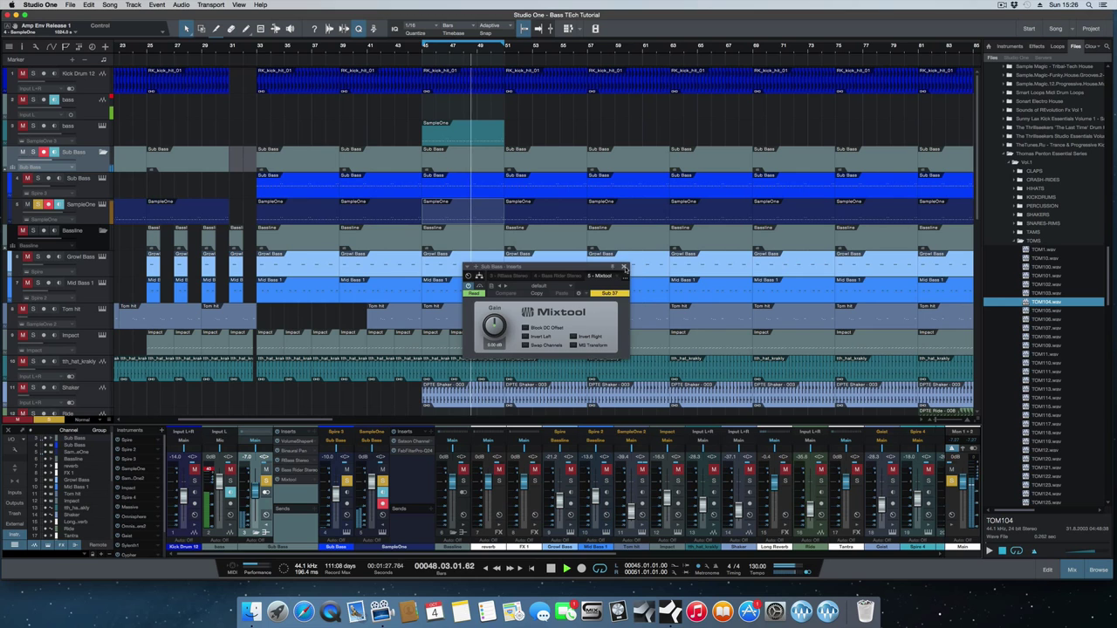
click(625, 266)
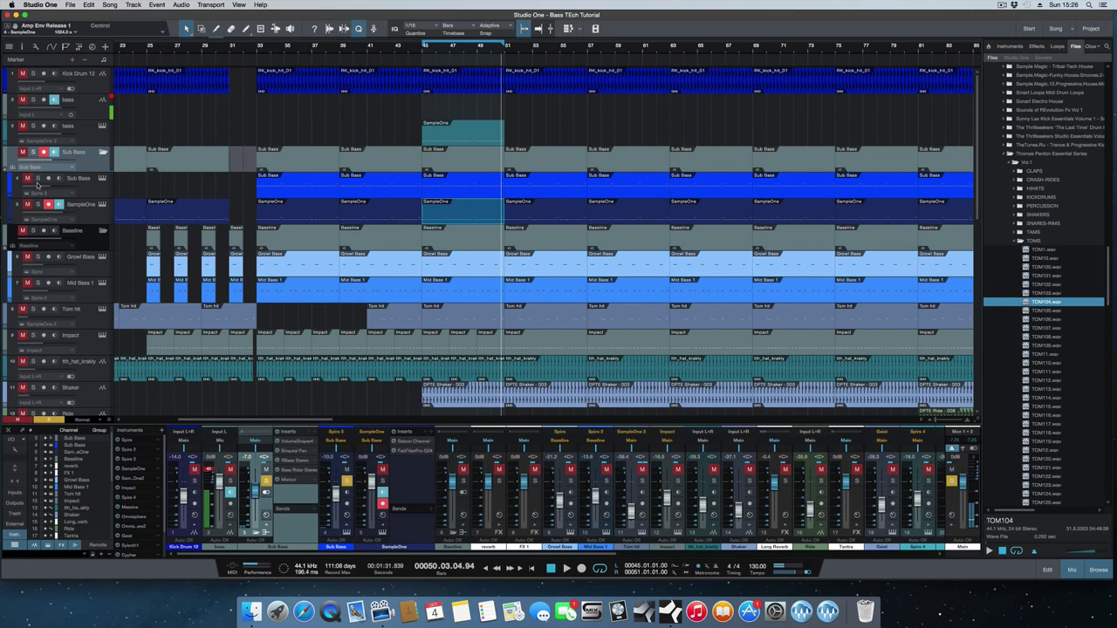
Step: Open the Sub Bass track's clip at bar 45 for note editing, audition it and examine its Spire instrument
click(85, 184)
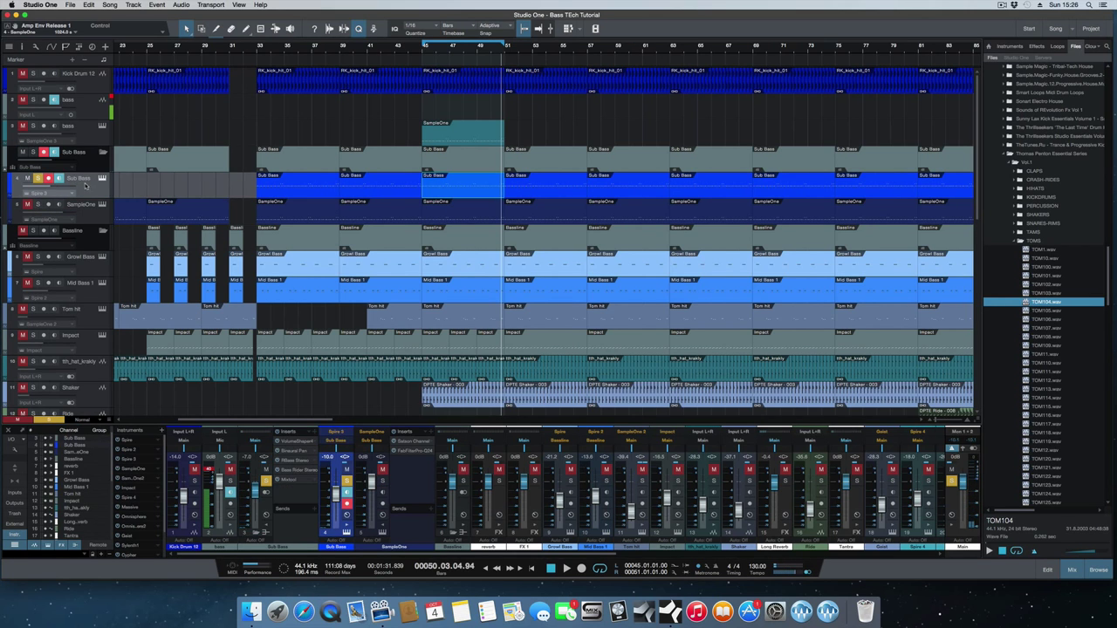
double_click(443, 192)
key(space)
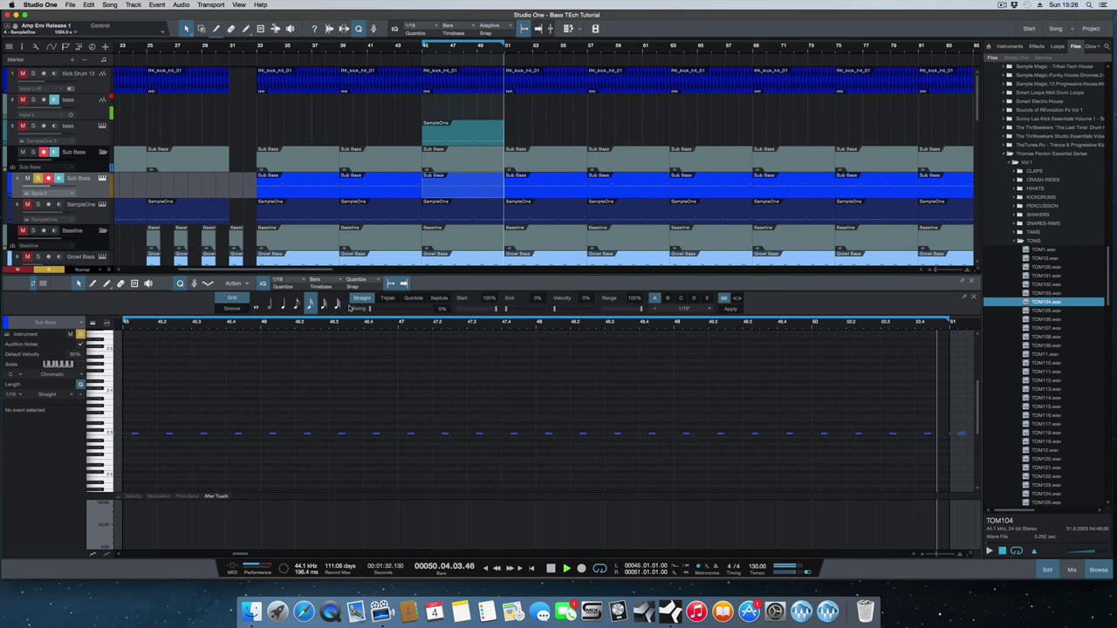
click(102, 179)
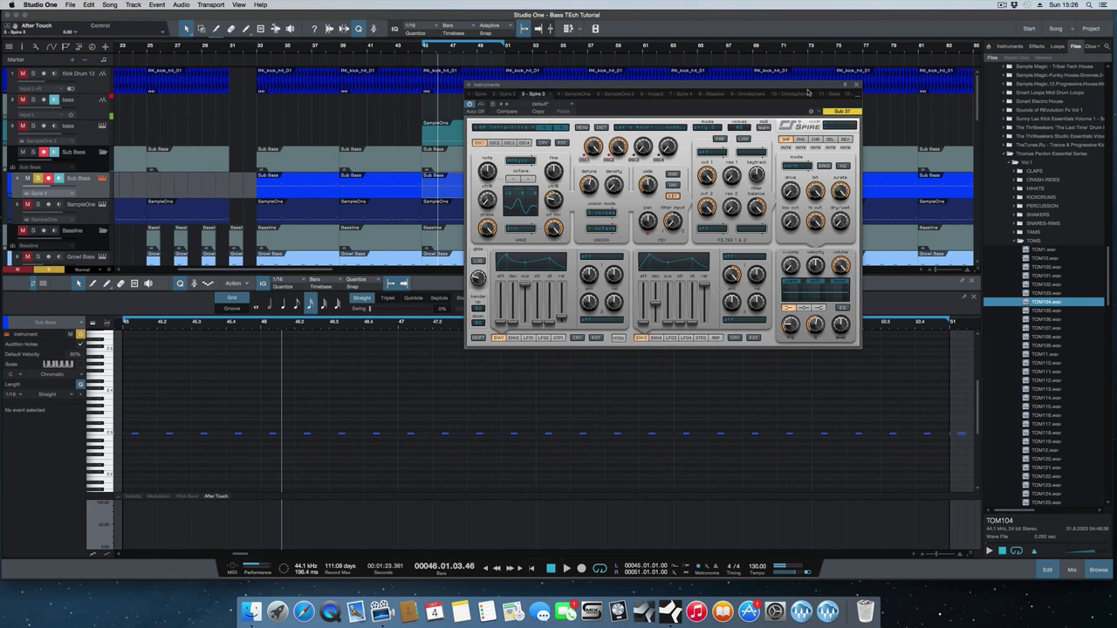
click(856, 85)
key(space)
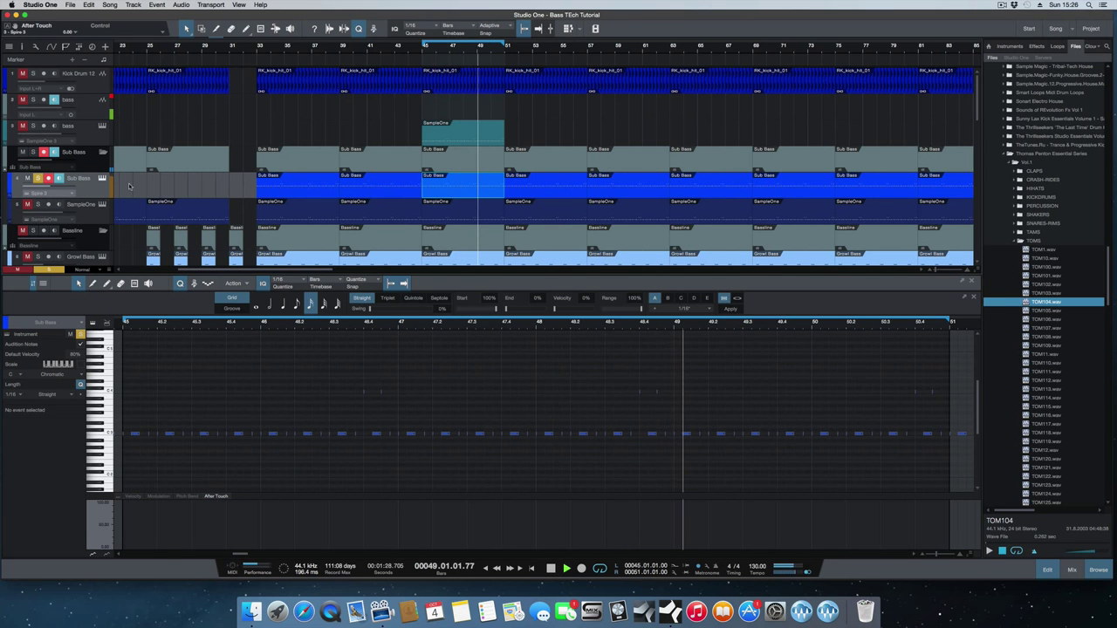
Step: Stop playback, show the Sub Bass track in the console and examine its Satson Channel and FabFilter Pro-Q 2 inserts
key(F3)
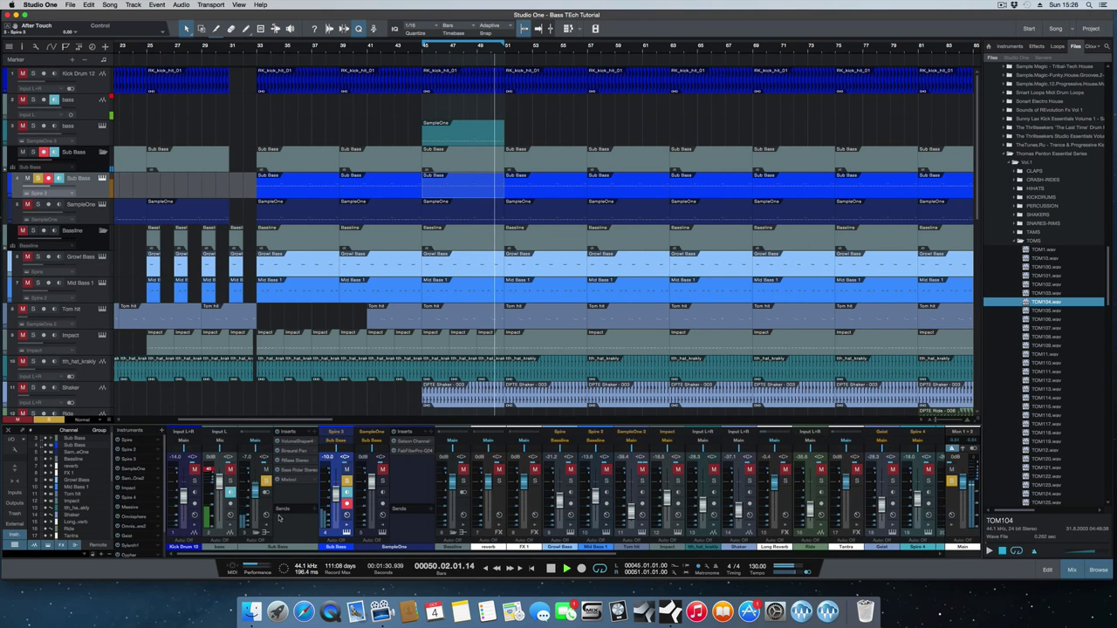
key(space)
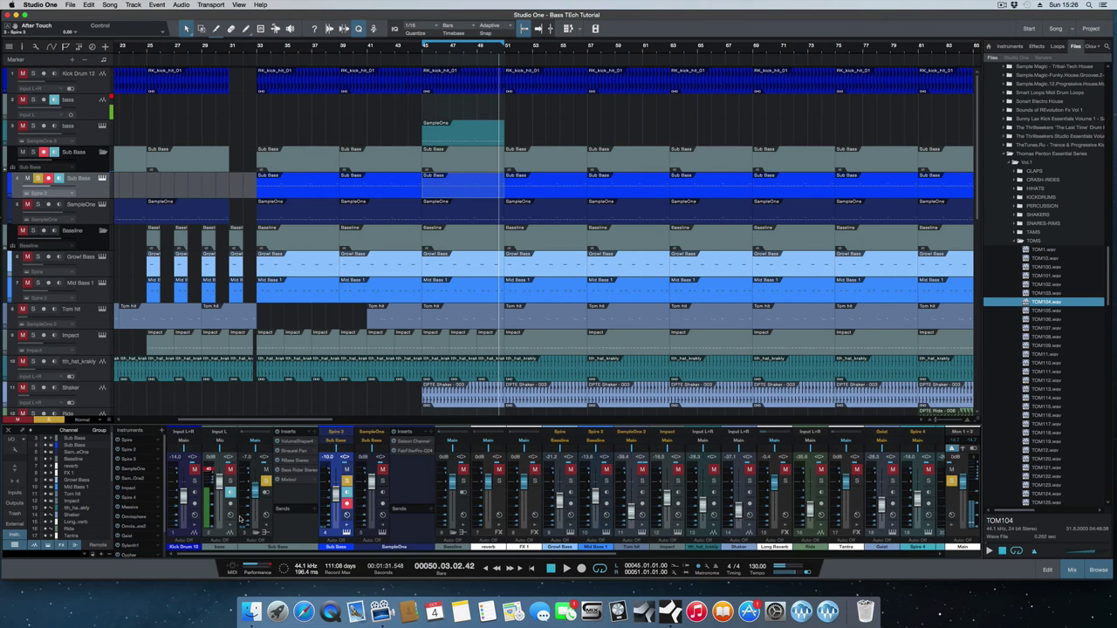
right_click(96, 189)
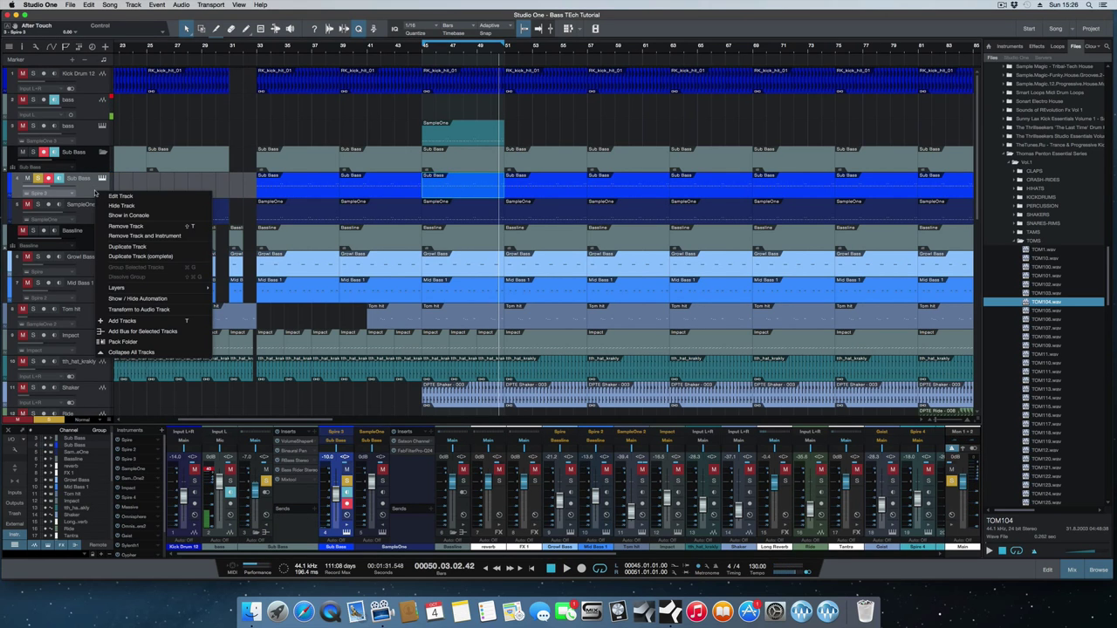
click(127, 215)
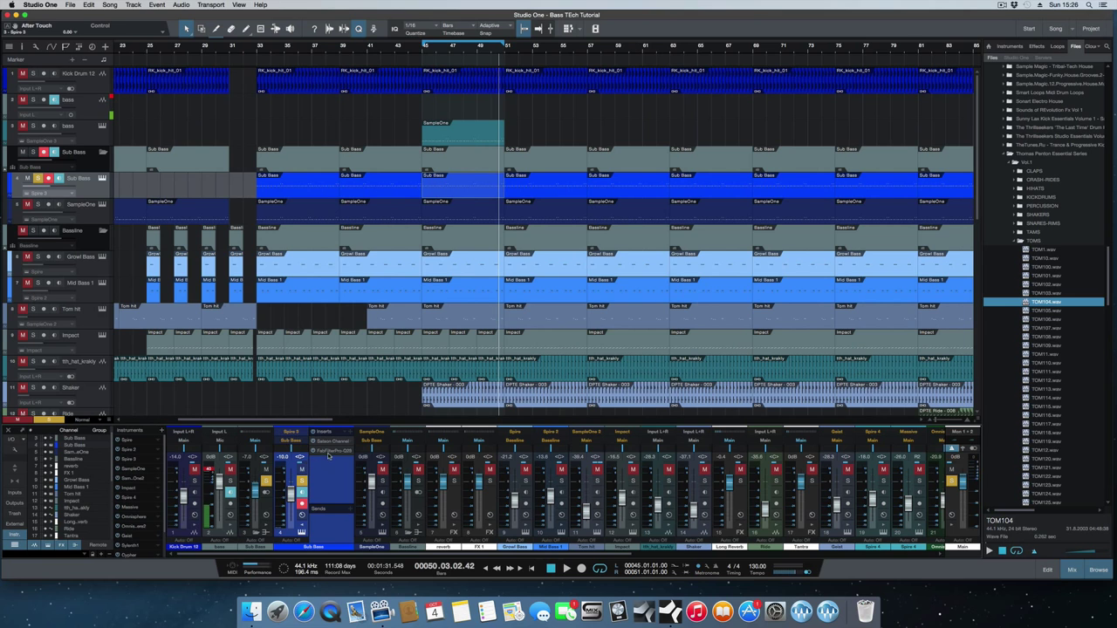
click(327, 441)
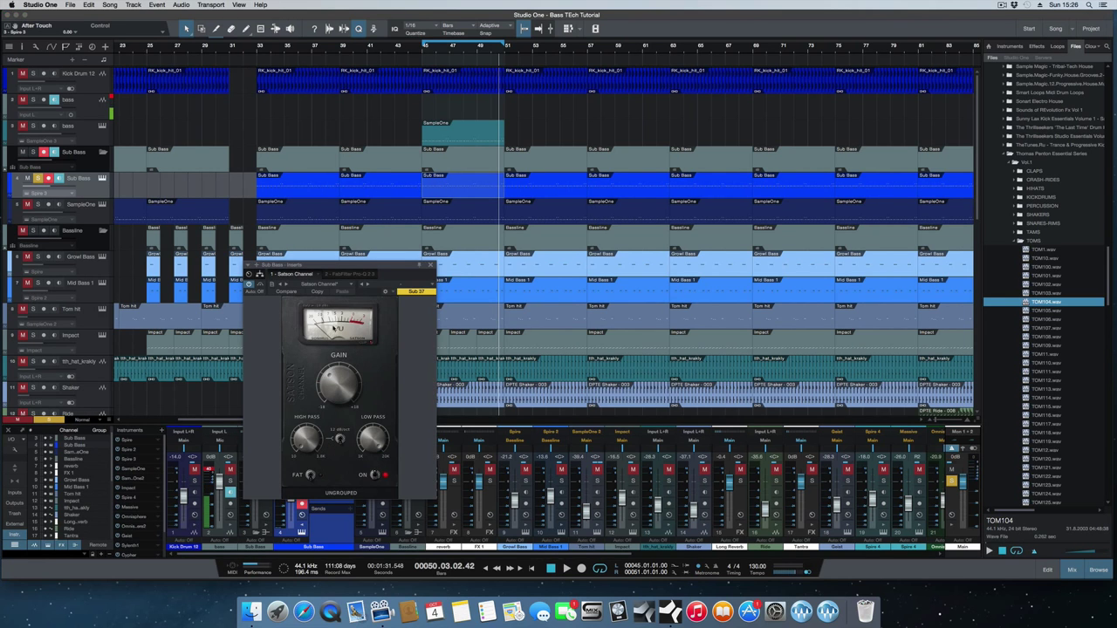
click(339, 281)
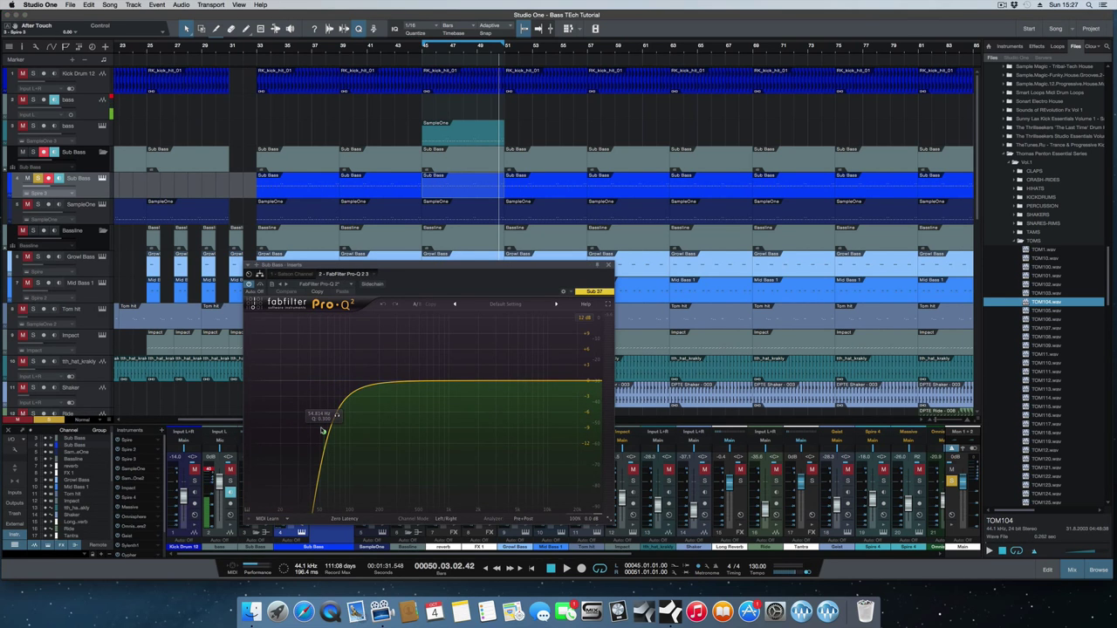
click(608, 266)
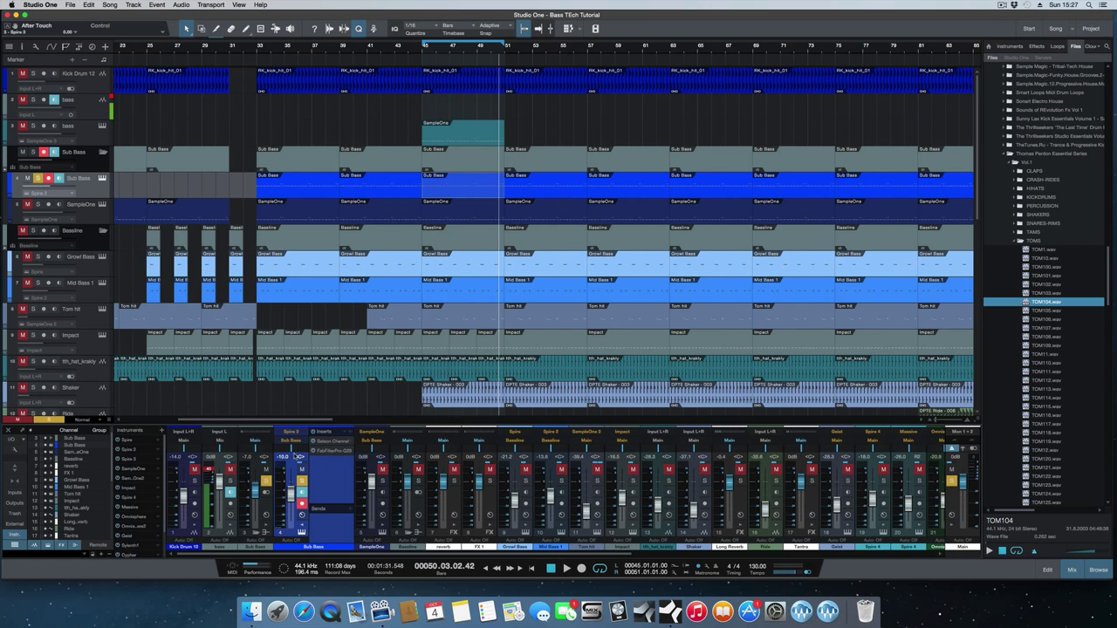
Step: Expand the Sub Bass bus channel, solo the Kick Drum 12 track and show its channel in the console
click(266, 530)
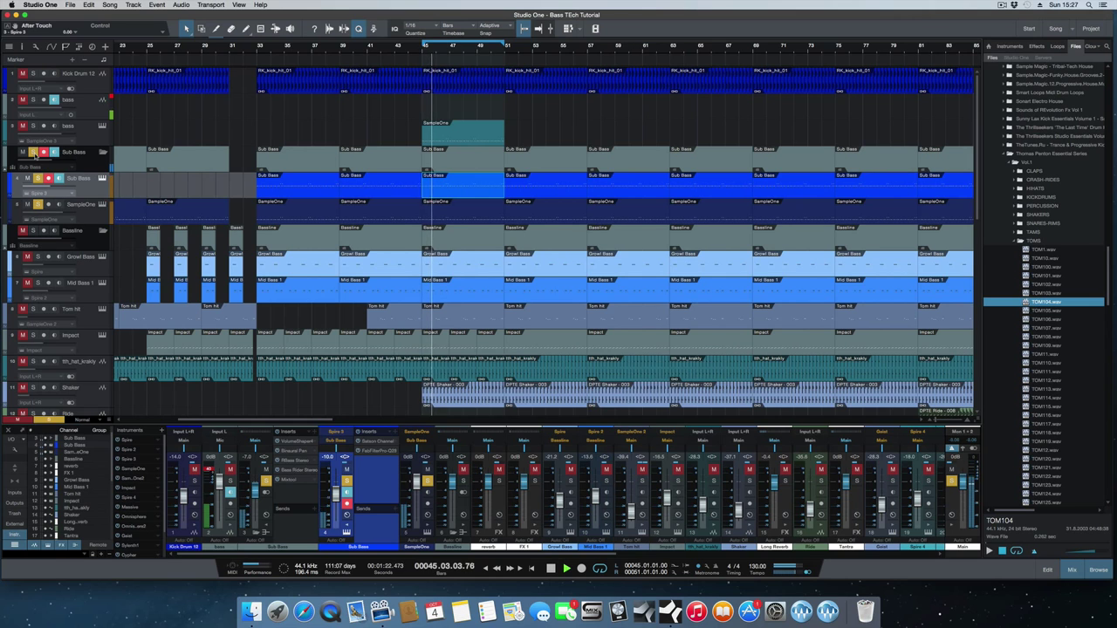
click(33, 74)
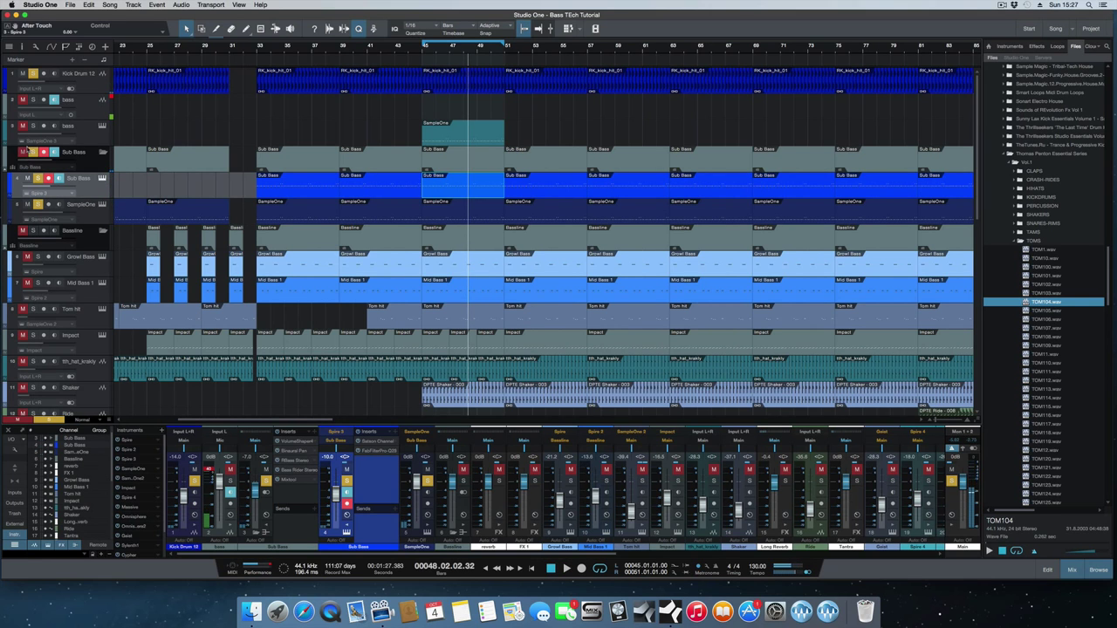
click(88, 80)
right_click(93, 86)
click(139, 114)
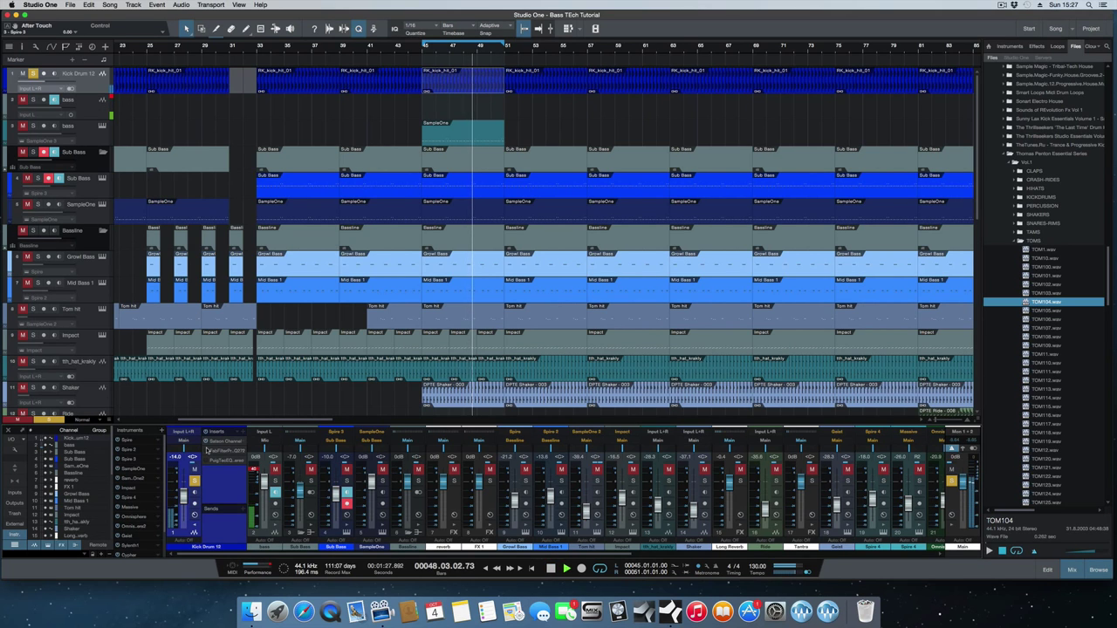
Step: Examine the Satson Channel and FabFilter Pro-Q 2 inserts on the Kick Drum 12 channel, including the Pro-Q 2 band settings
click(218, 446)
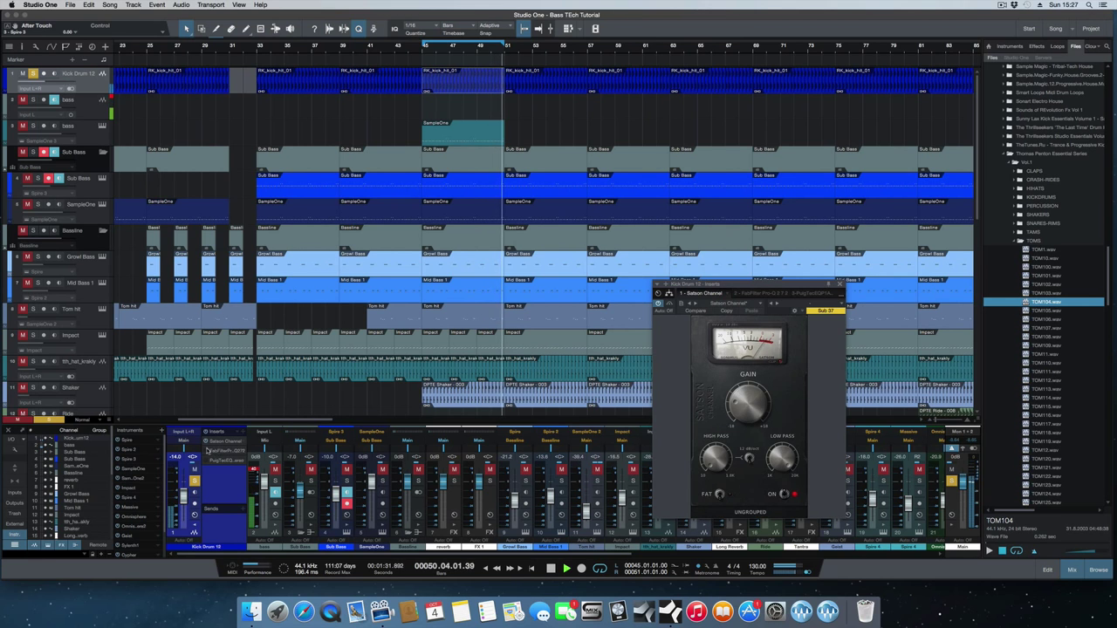
click(756, 294)
mouse_move(813, 419)
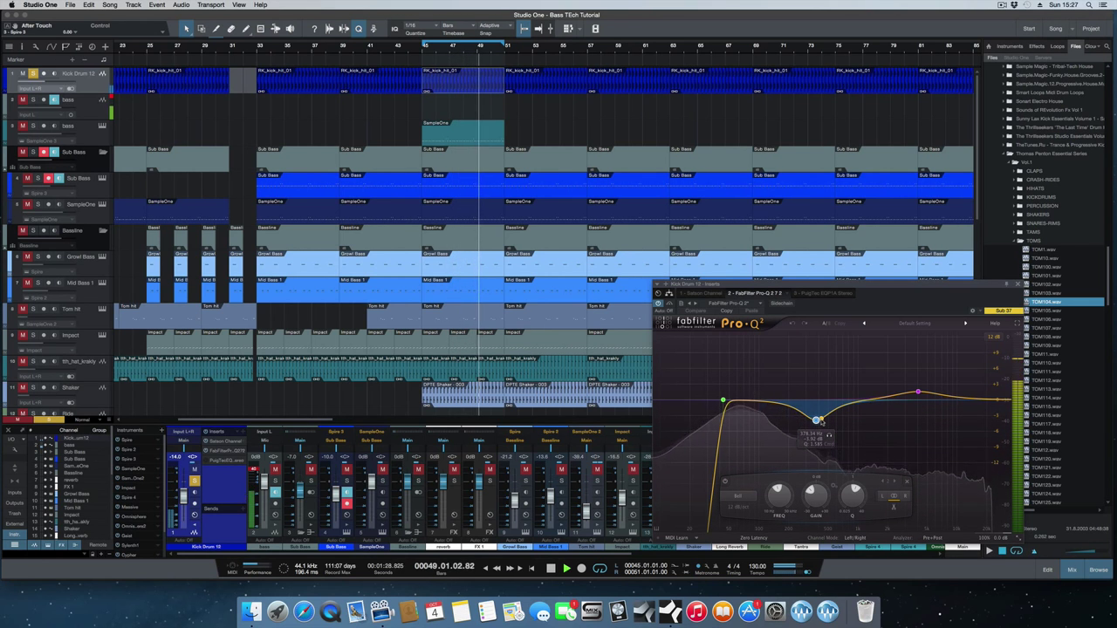
mouse_move(922, 394)
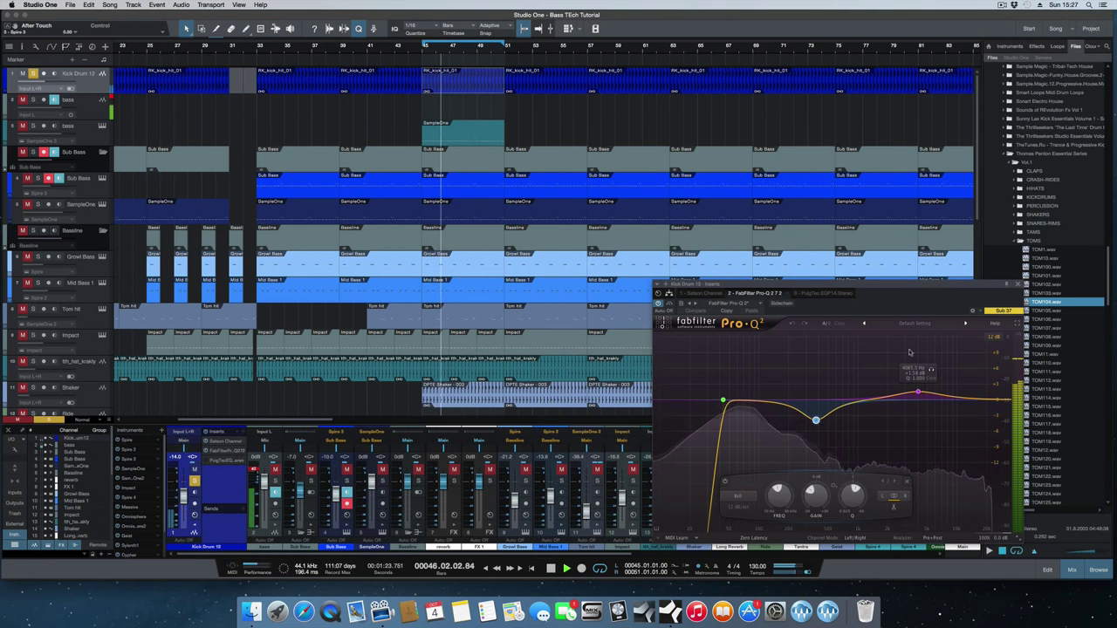
Step: Show the PuigTec EQP1A insert on Kick Drum 12, reposition its window, examine its low-frequency controls and close it
click(821, 294)
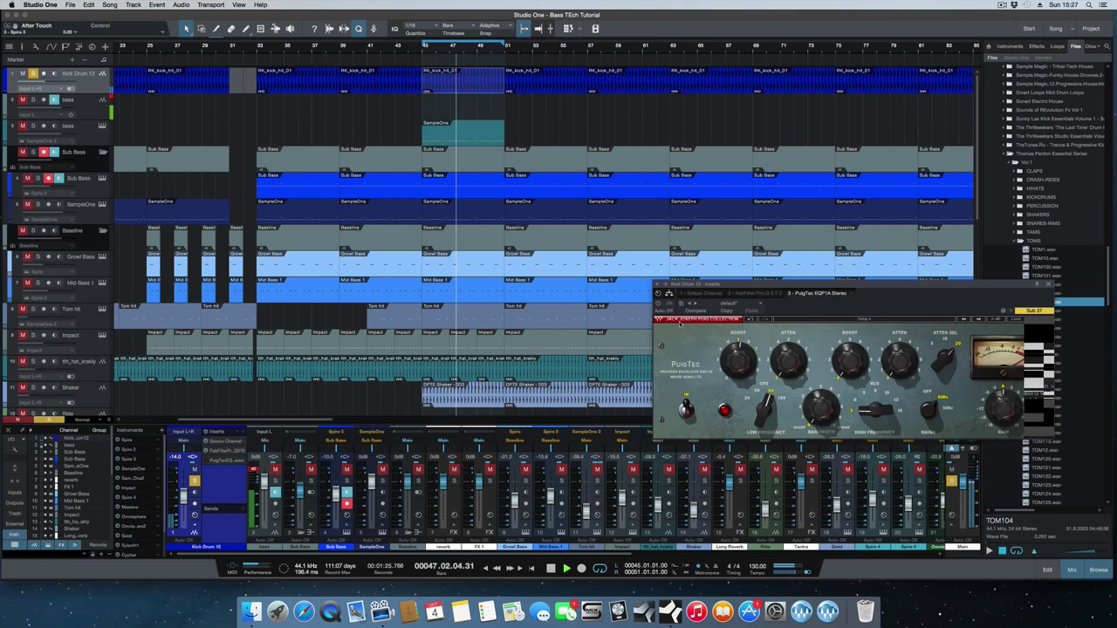
click(1048, 286)
click(235, 460)
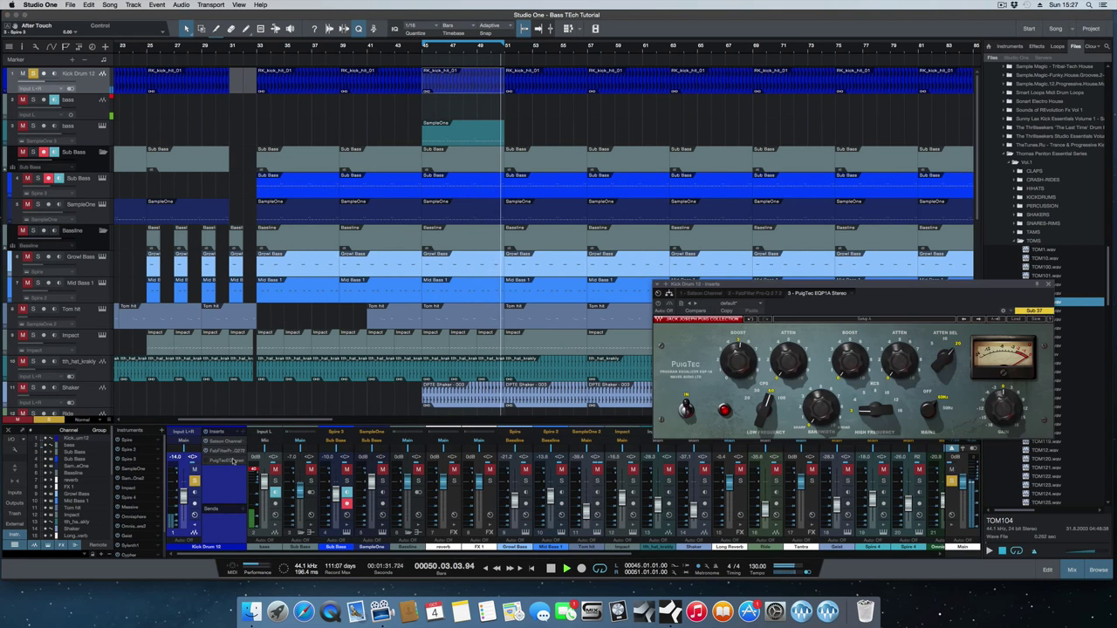
drag(856, 281, 654, 273)
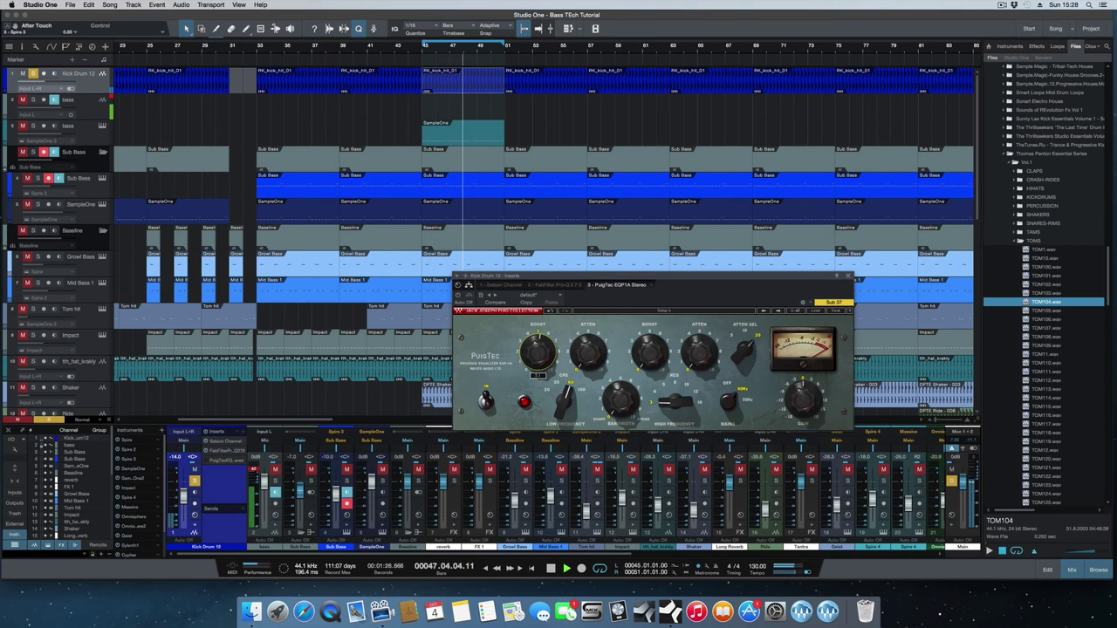
drag(566, 394, 555, 384)
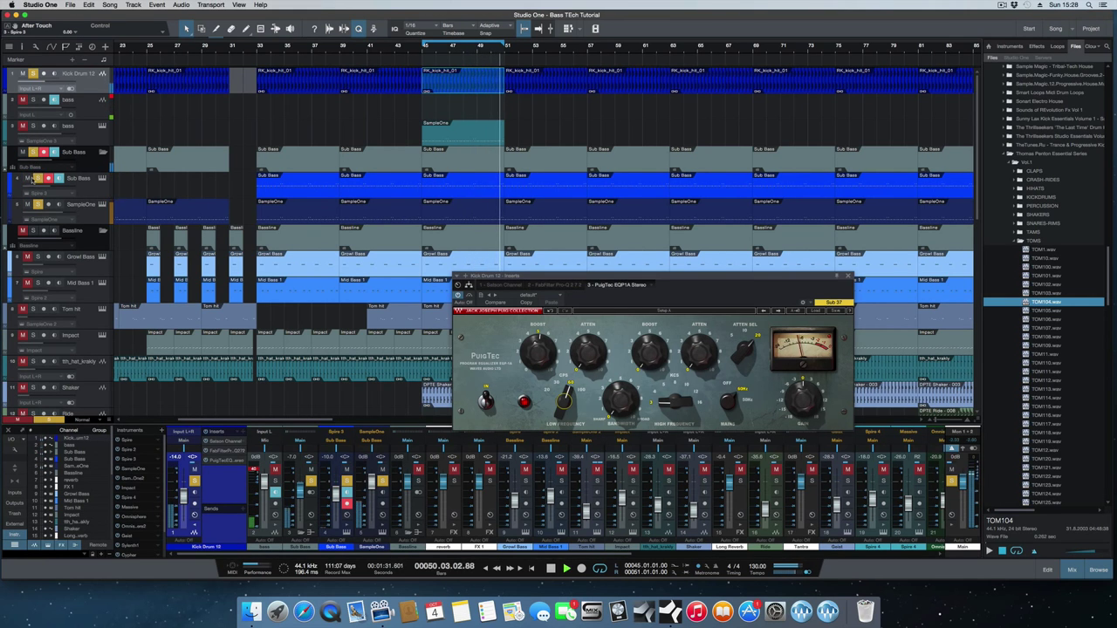
click(847, 276)
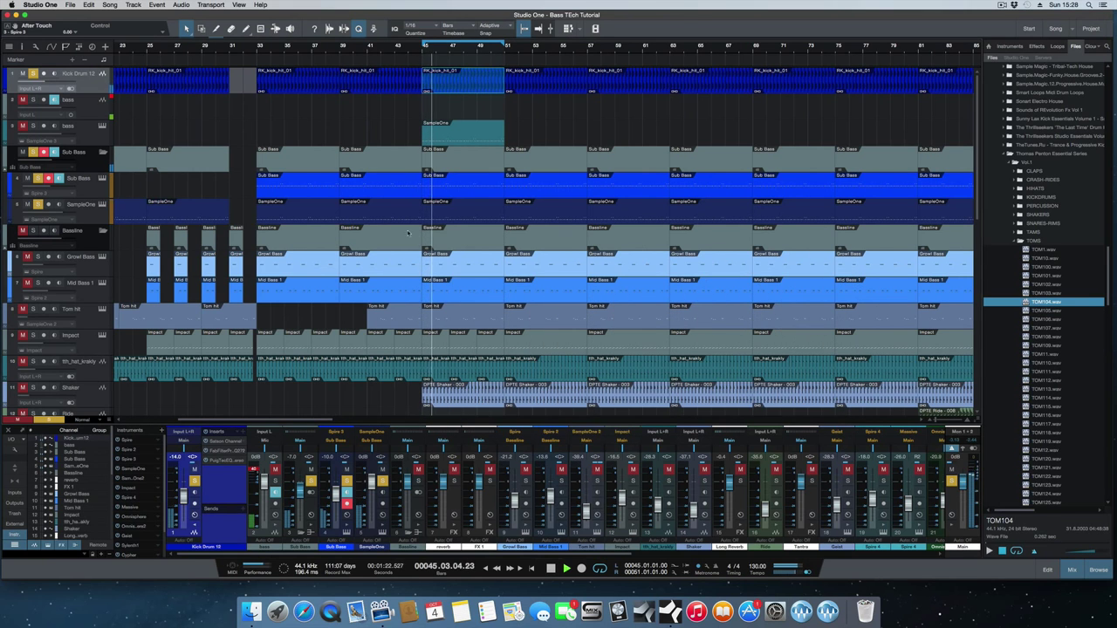
Step: Stop playback, select the Bassline folder track and remove the solos from the Sub Bass folder and Kick Drum 12
key(space)
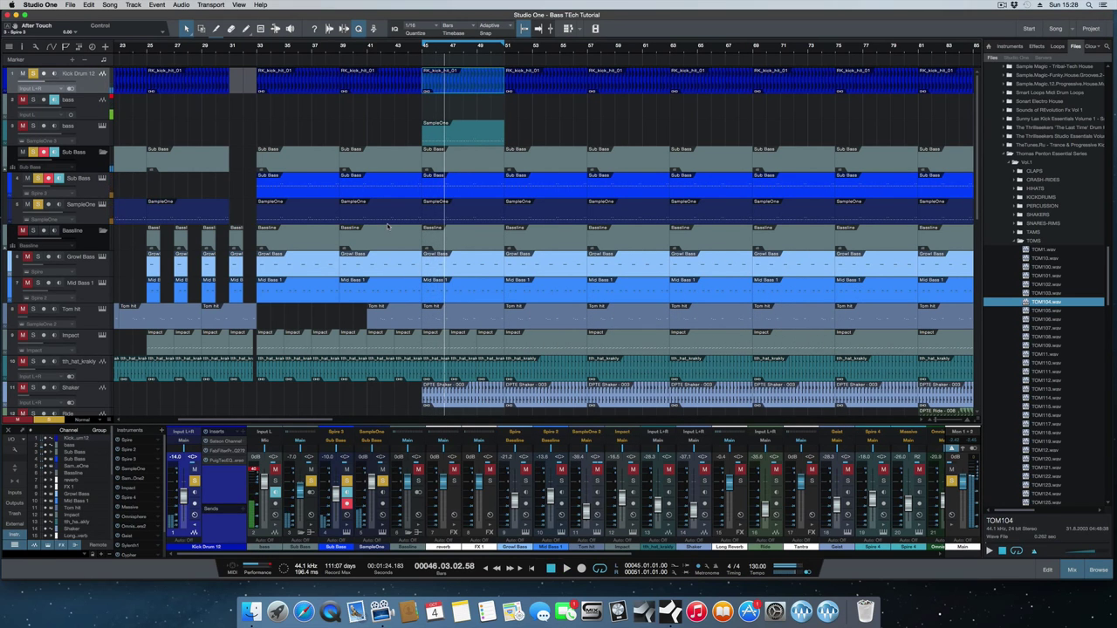
click(70, 231)
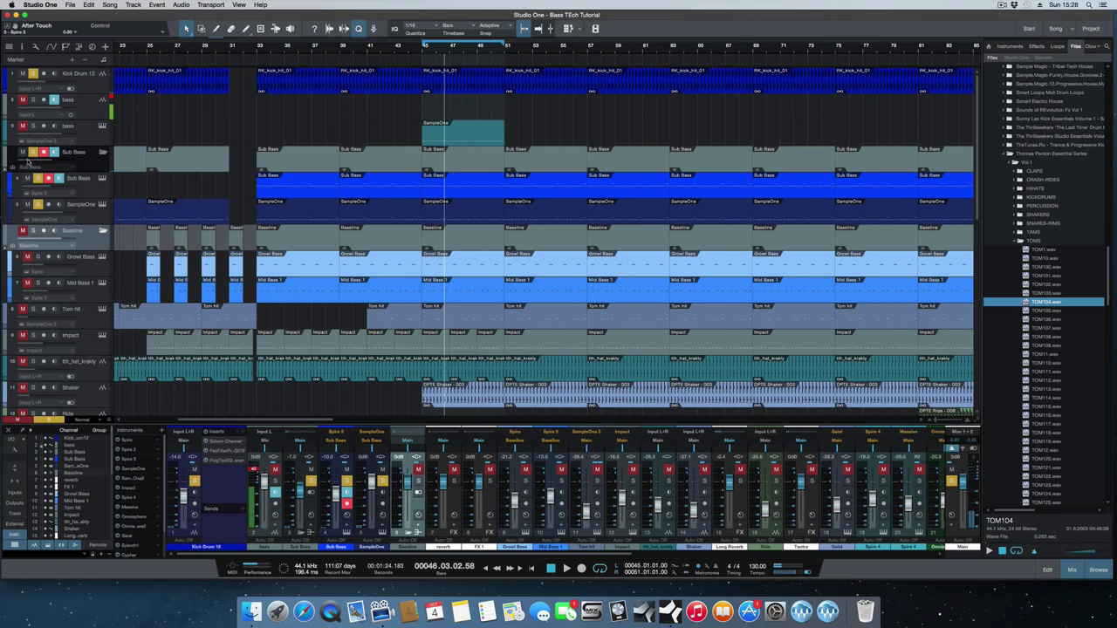
click(24, 151)
click(29, 74)
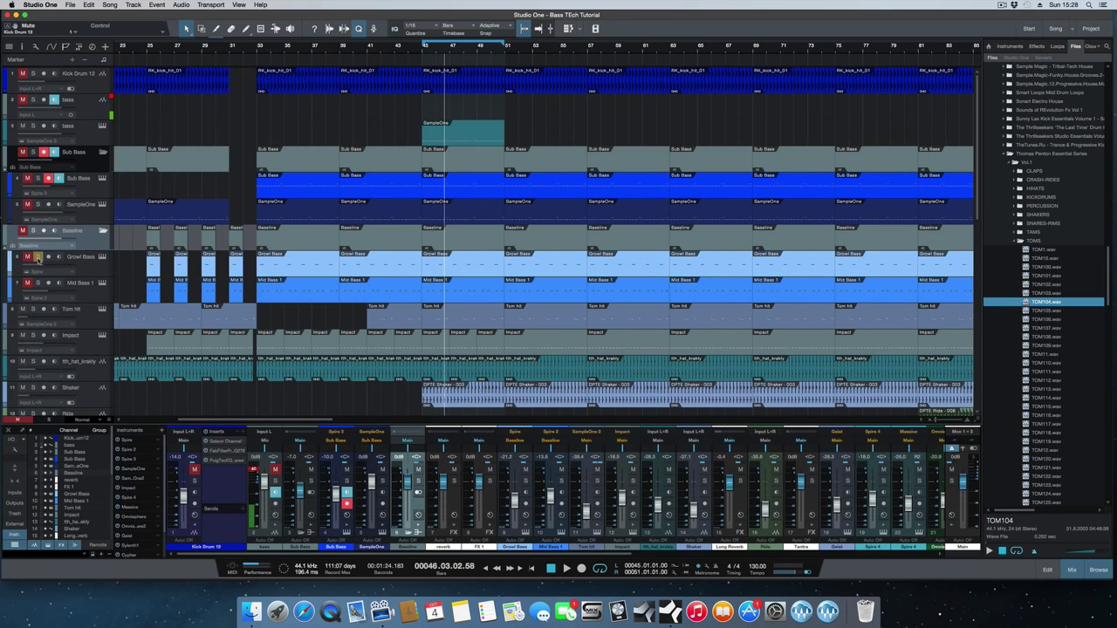
Step: Show the Spire instrument of the Growl Bass track, view the notes of its clip at bar 45 and return to the console
click(102, 256)
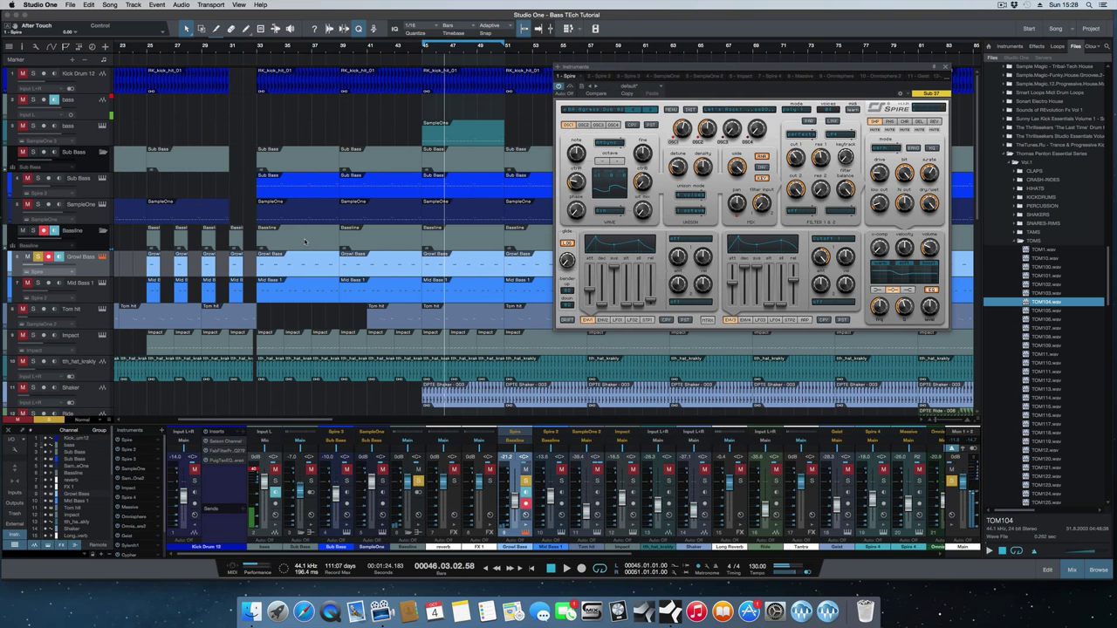
double_click(447, 269)
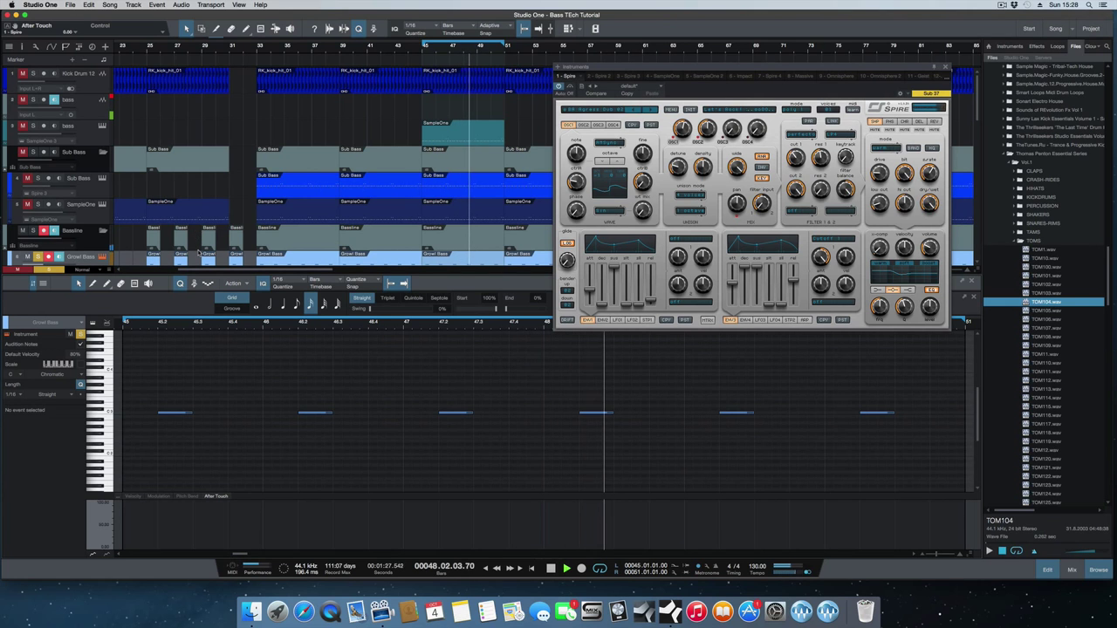
key(F3)
Step: Show the Growl Bass track in the console and examine its Satson Channel, FabFilter Pro-Q 2 and API-550B inserts
right_click(85, 262)
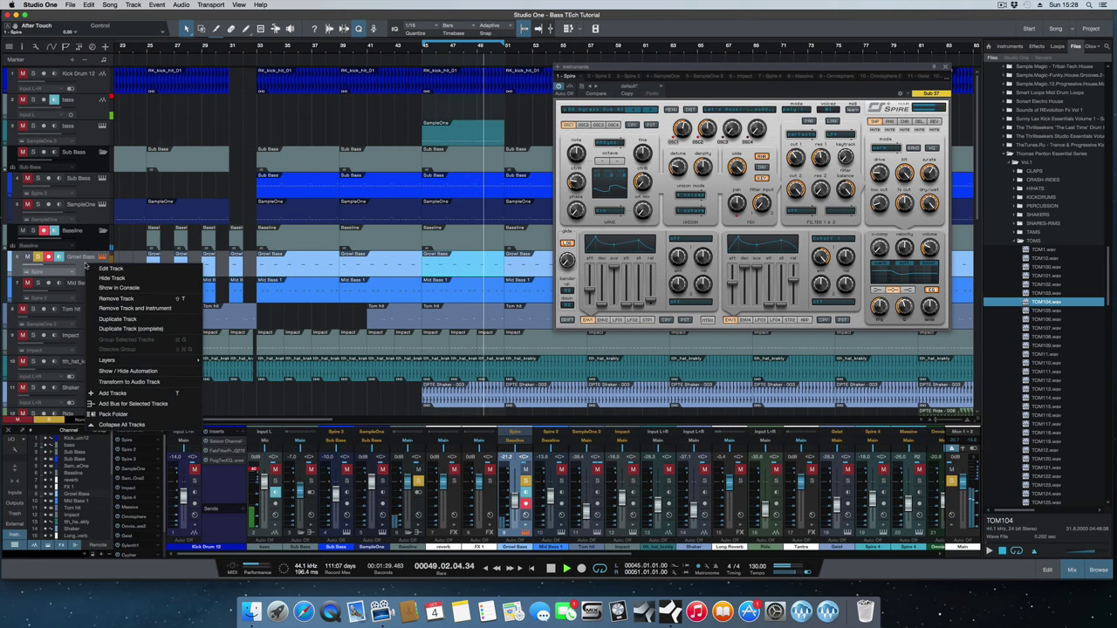
click(122, 286)
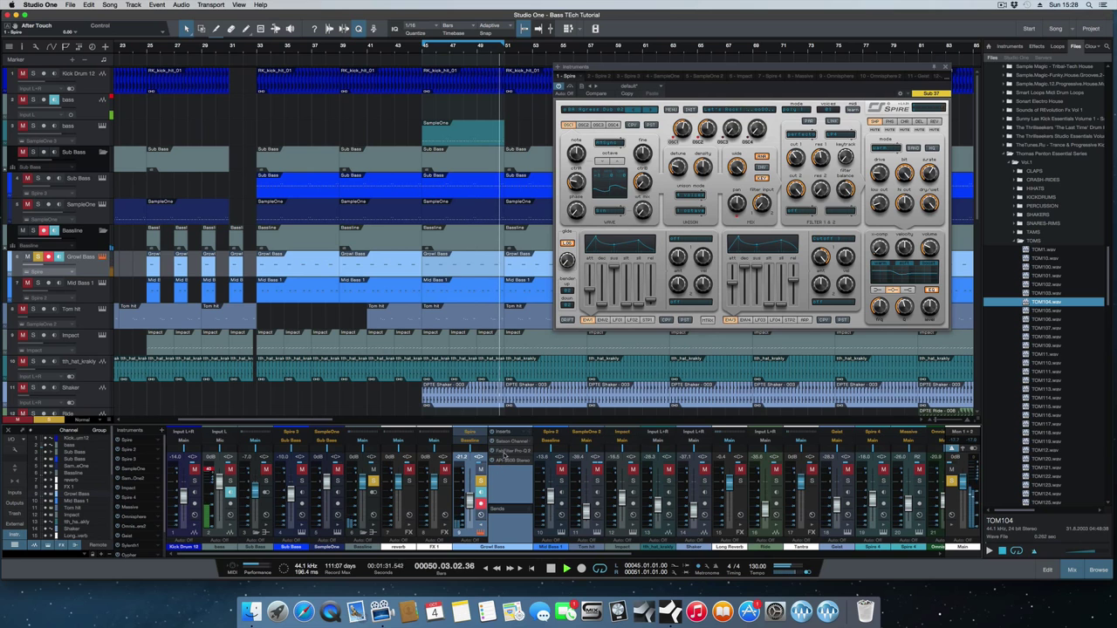
click(511, 451)
click(515, 276)
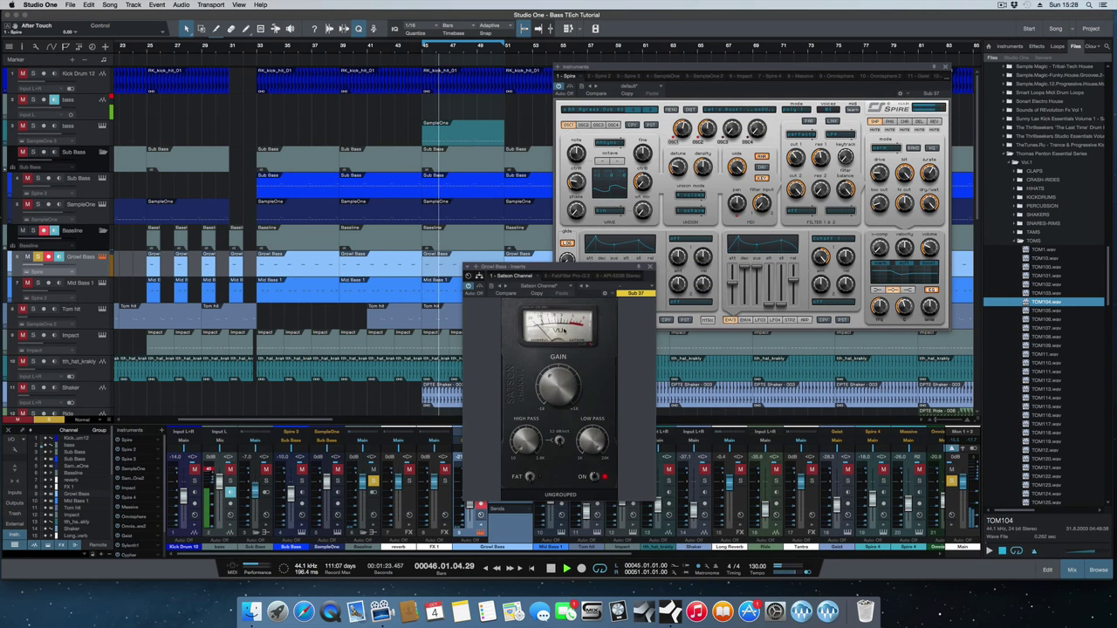
click(561, 277)
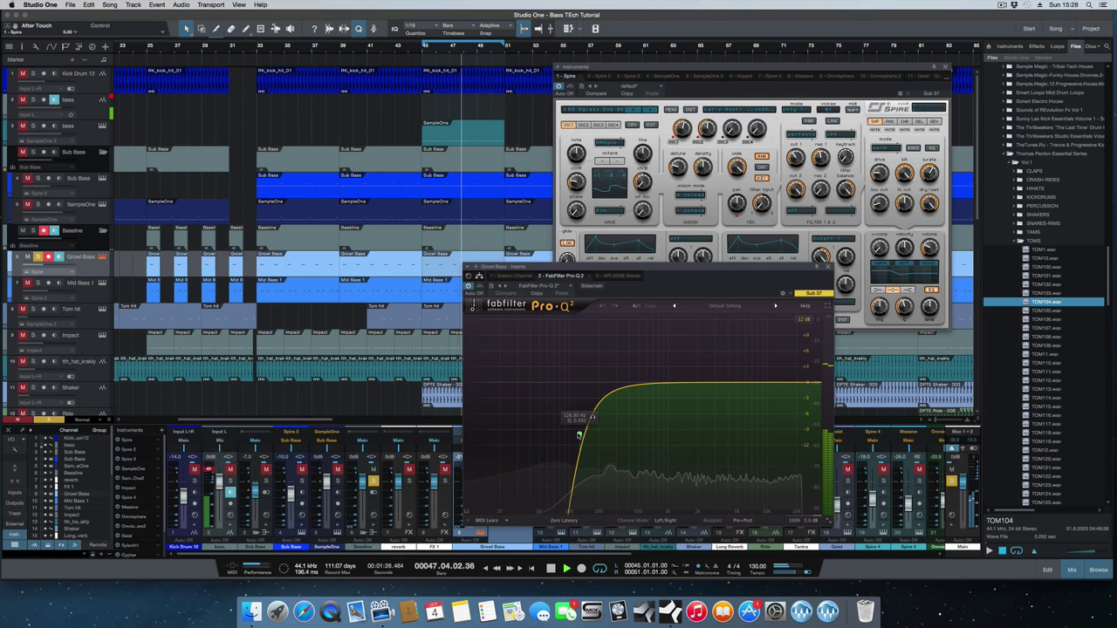
click(610, 276)
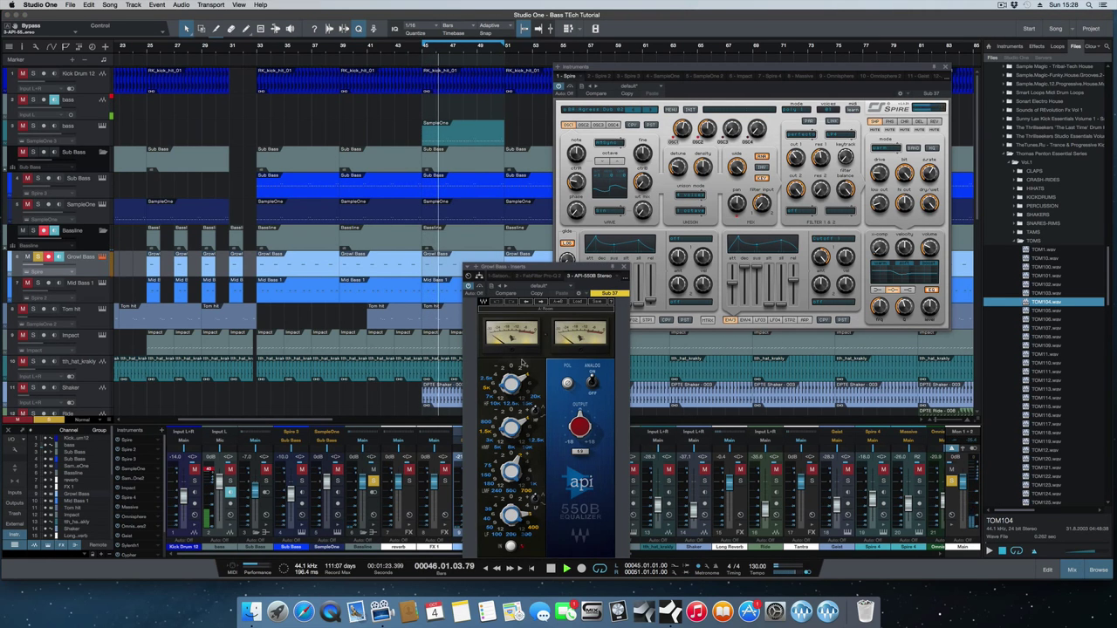
click(469, 267)
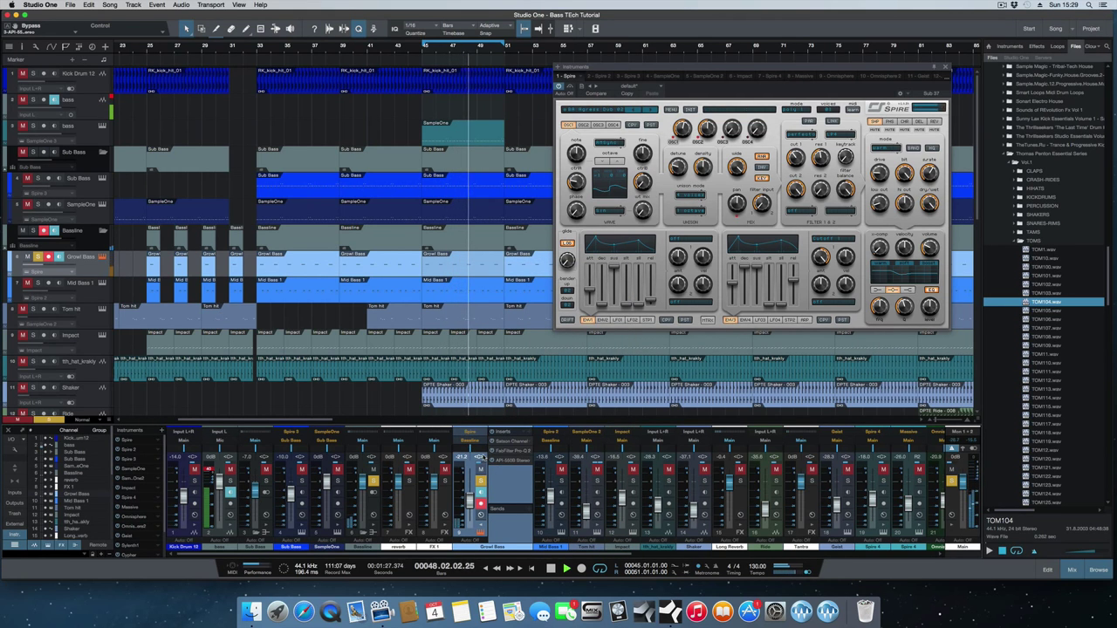
Step: Show the Mid Bass 1 track's Spire instrument, examine the notes of its clip at bar 45 and stop playback
click(73, 287)
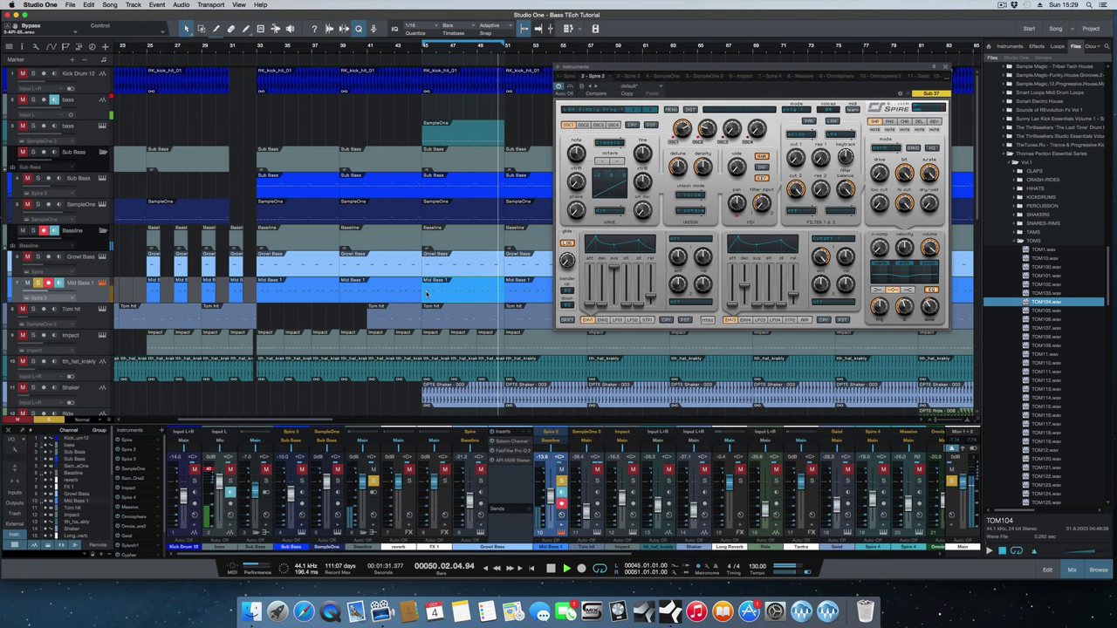
double_click(220, 300)
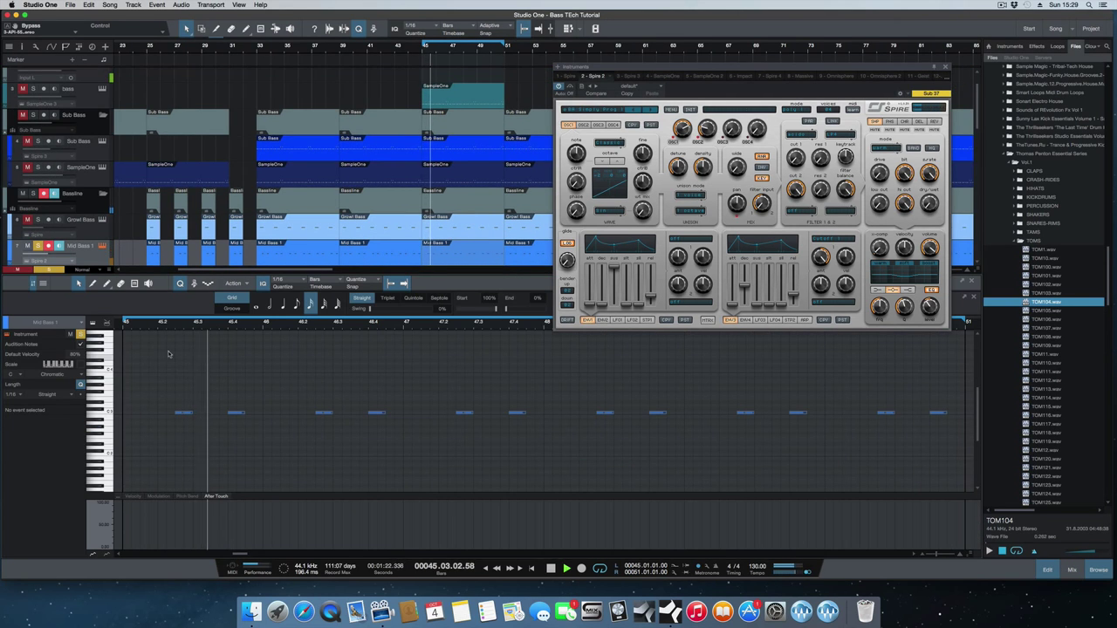
scroll(198, 404, up, 5)
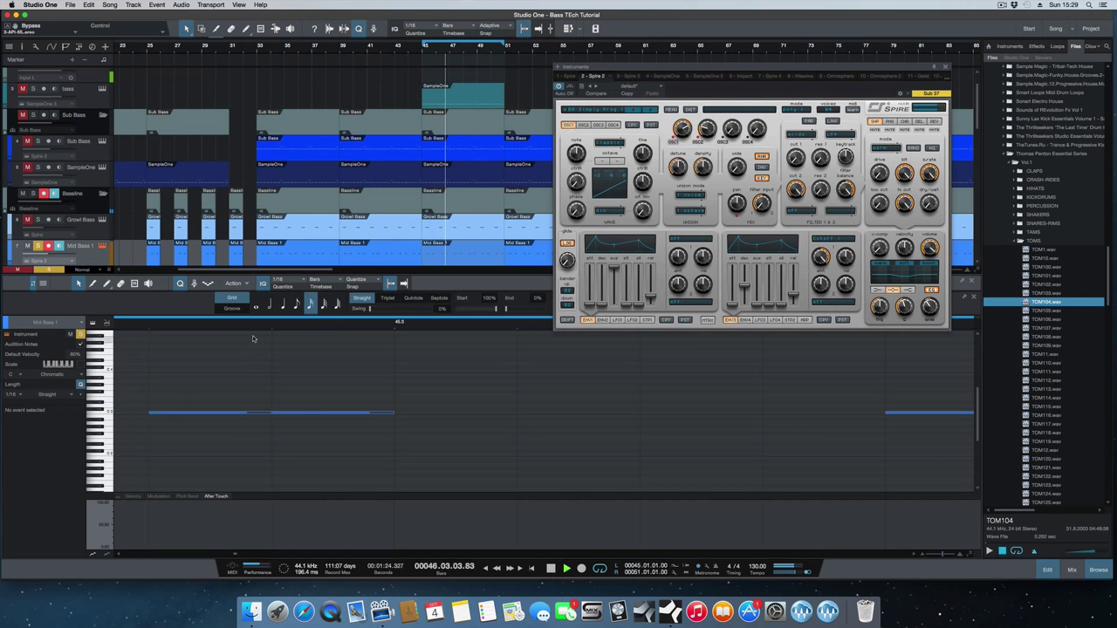
scroll(250, 317, down, 5)
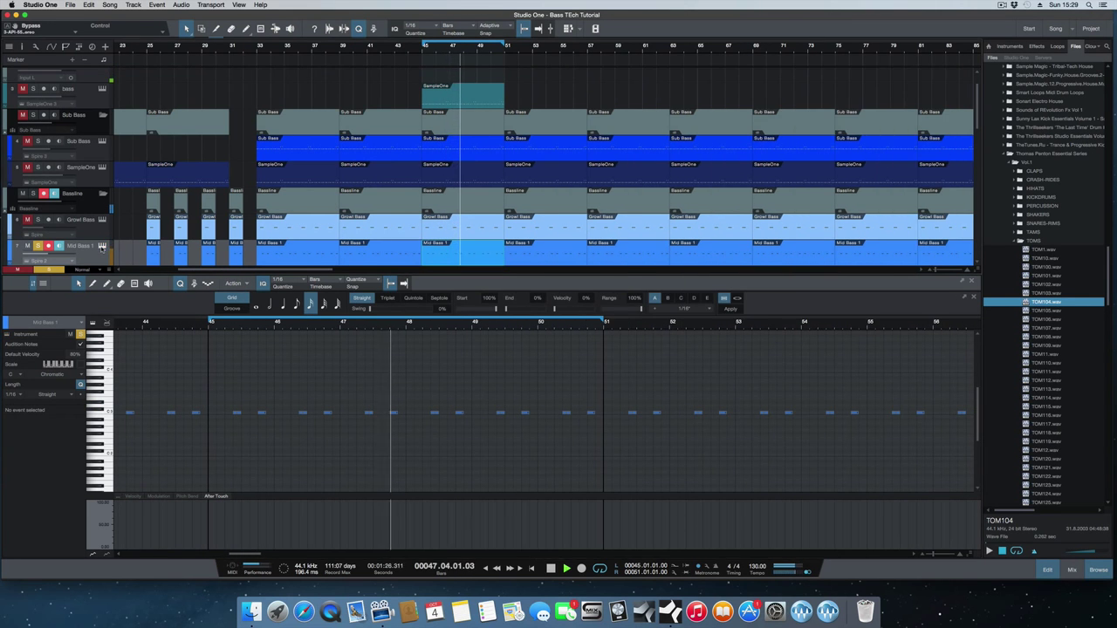
key(space)
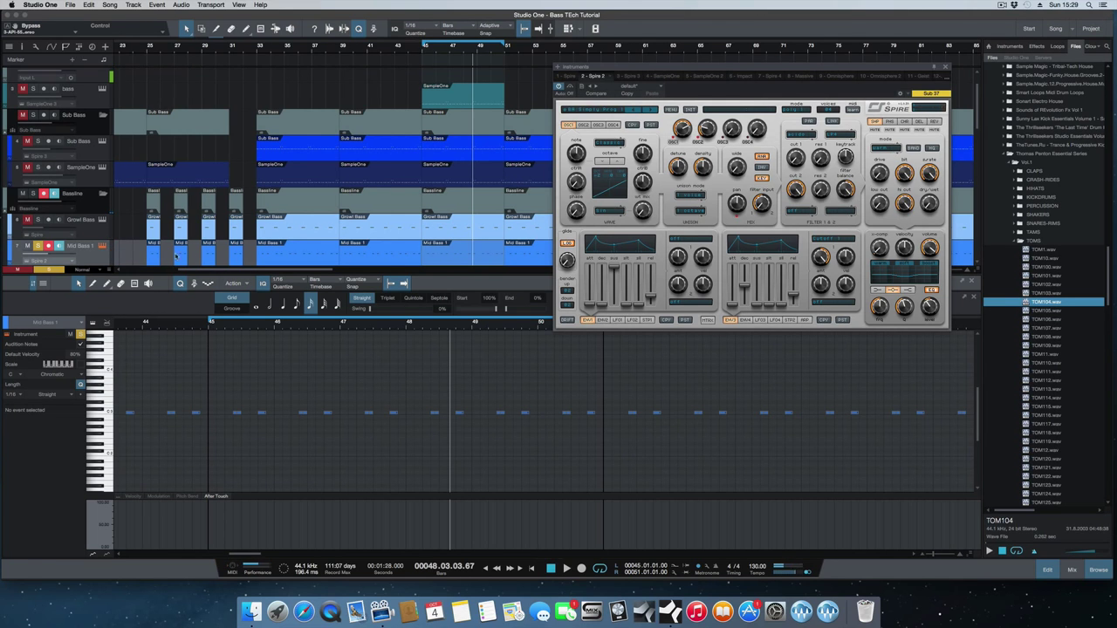
Step: Show the Mid Bass 1 track in the console and examine its Satson Channel, FabFilter Pro-Q 2 and API-550B inserts
right_click(93, 258)
click(1072, 570)
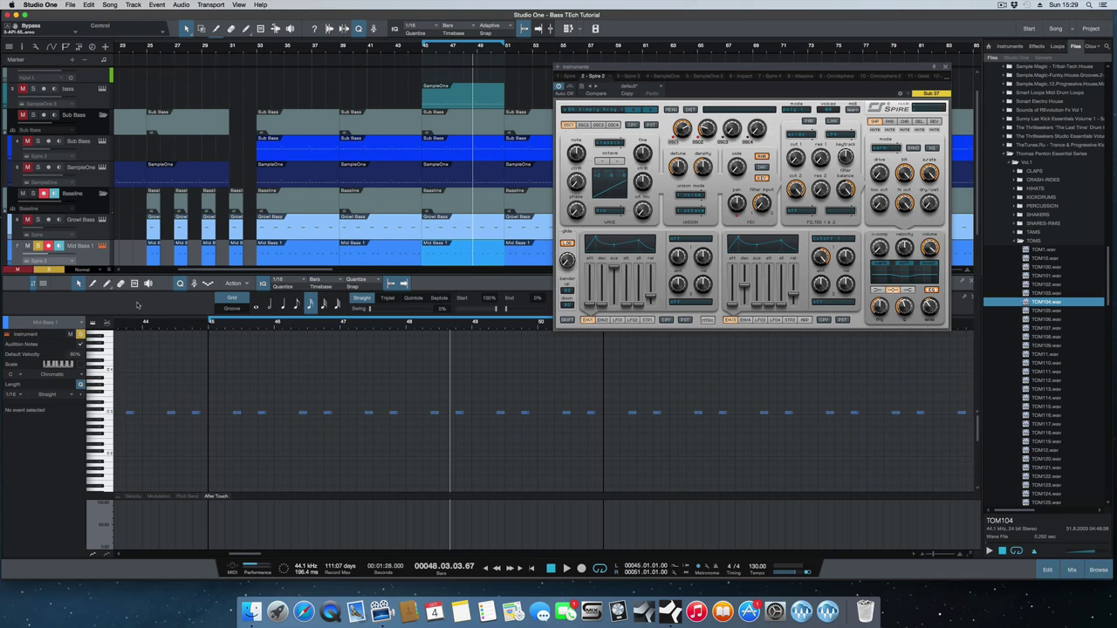
click(546, 444)
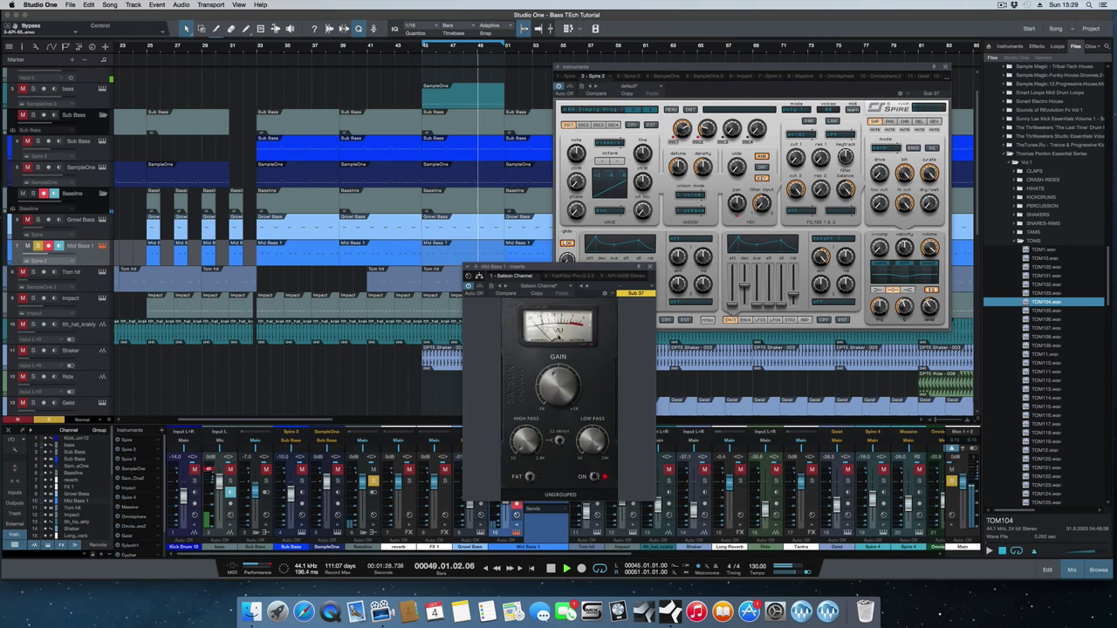
click(553, 278)
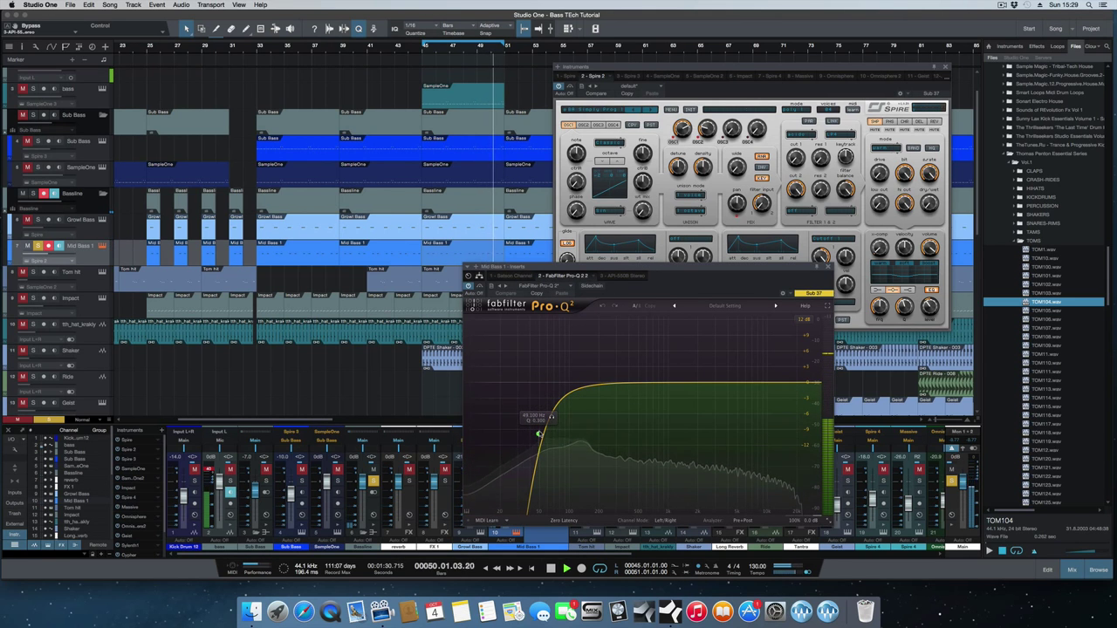
click(622, 275)
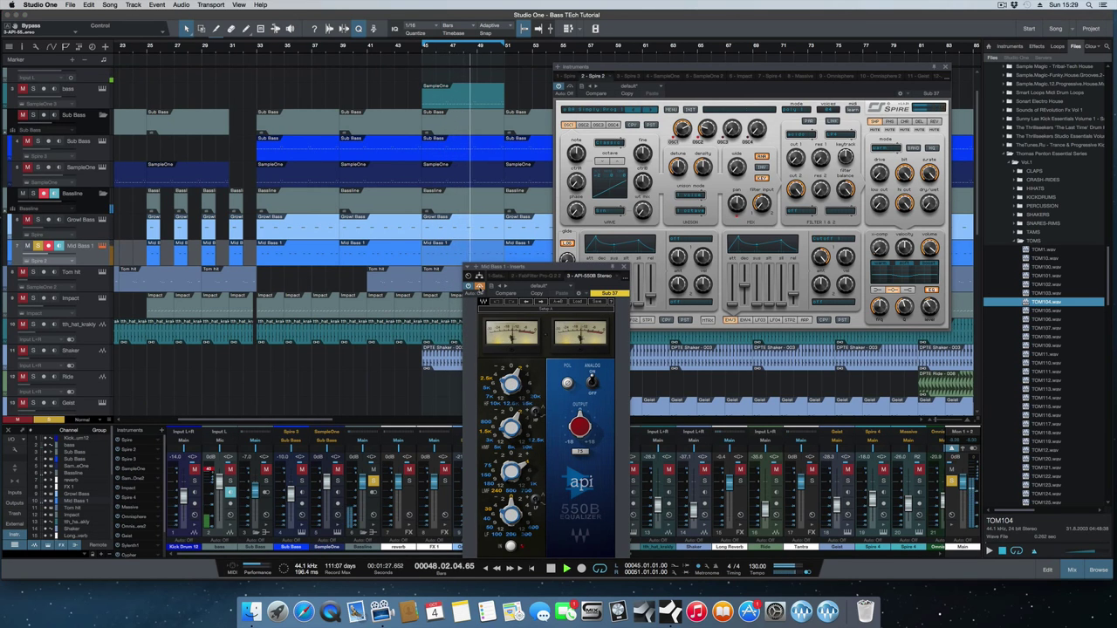
click(625, 267)
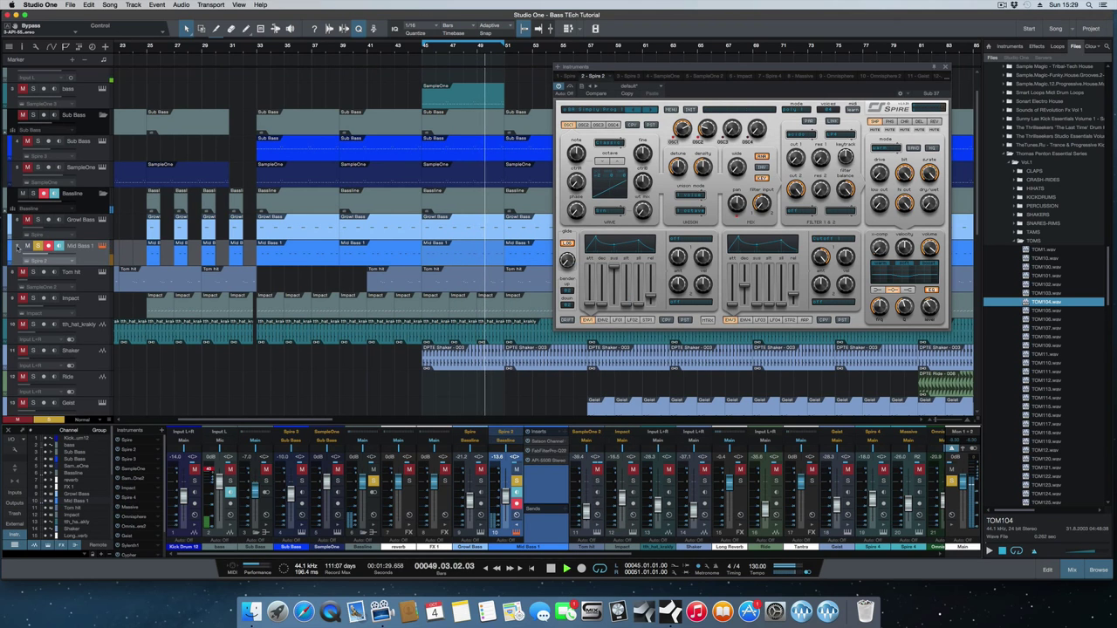
Step: Show the Bassline bus channel in the console and solo the Bassline folder track
right_click(96, 208)
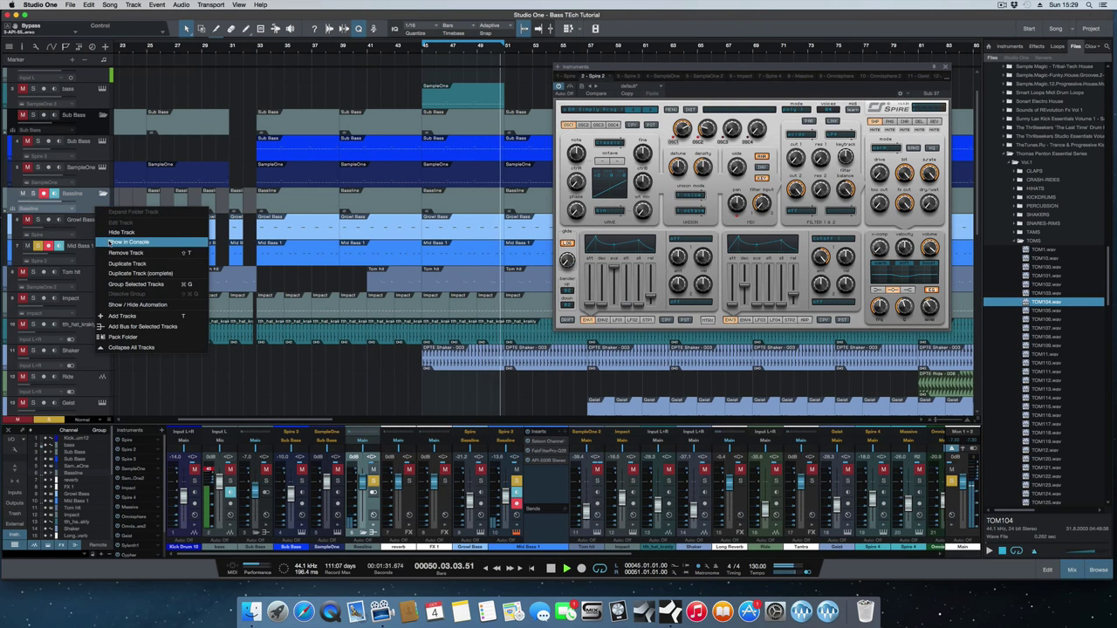
click(128, 242)
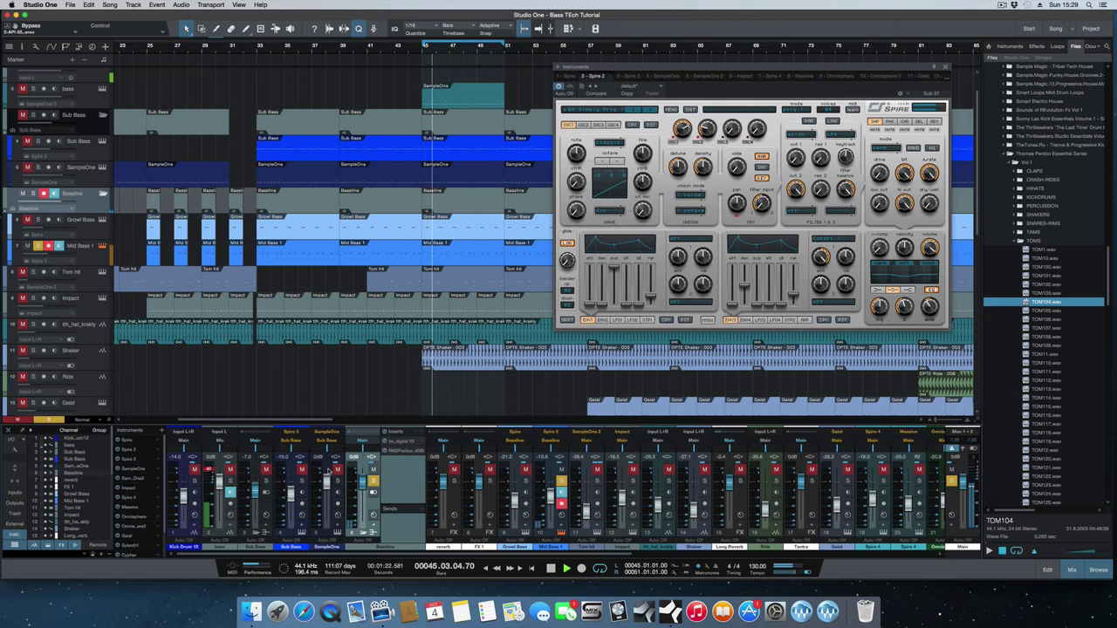
click(36, 192)
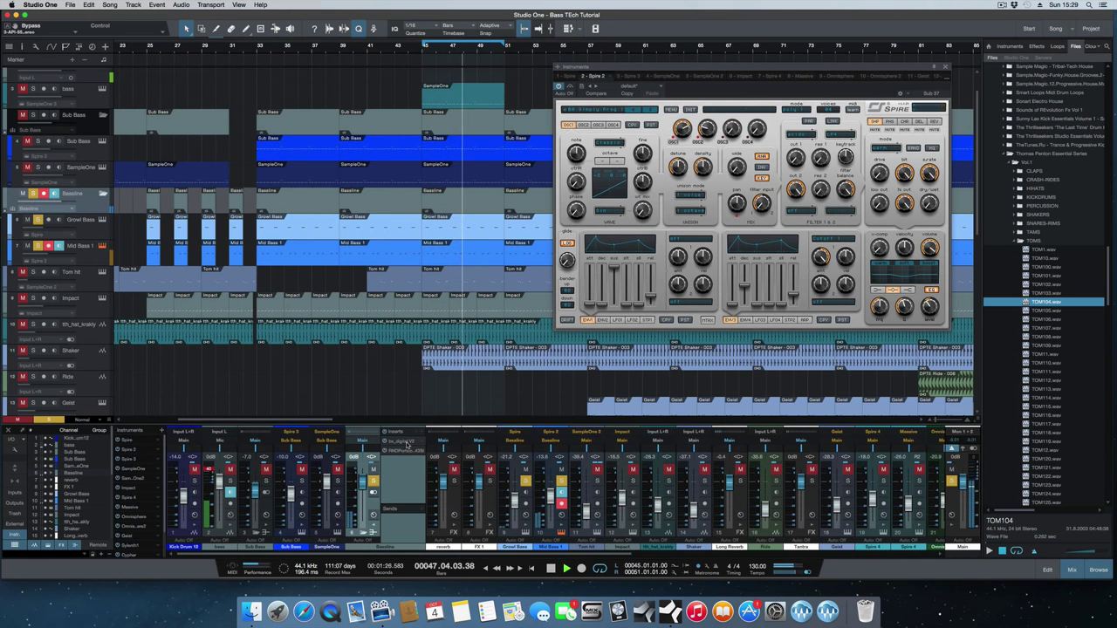
Step: Examine the bx_digital V2 and RND Portico 5043 inserts on the Bassline bus, closing each one after viewing
click(390, 442)
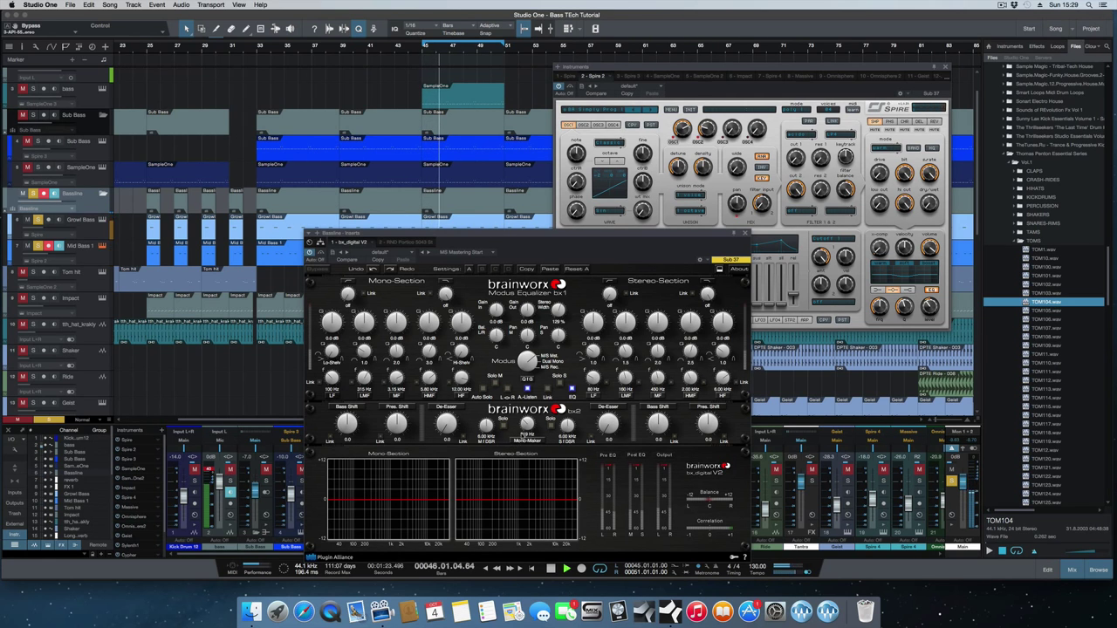
click(744, 234)
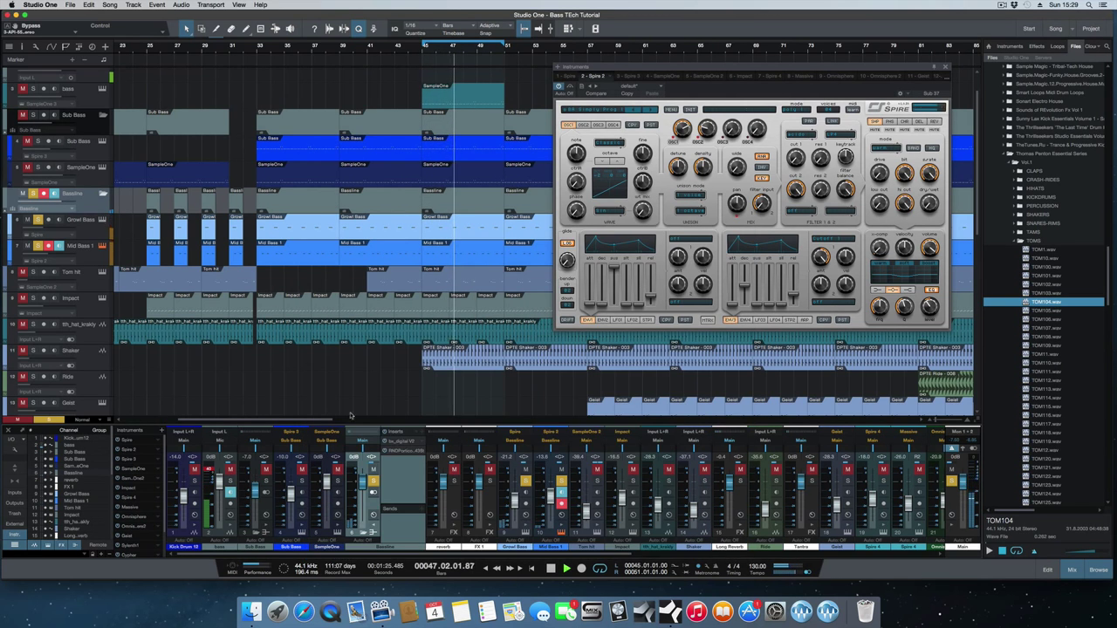
click(400, 451)
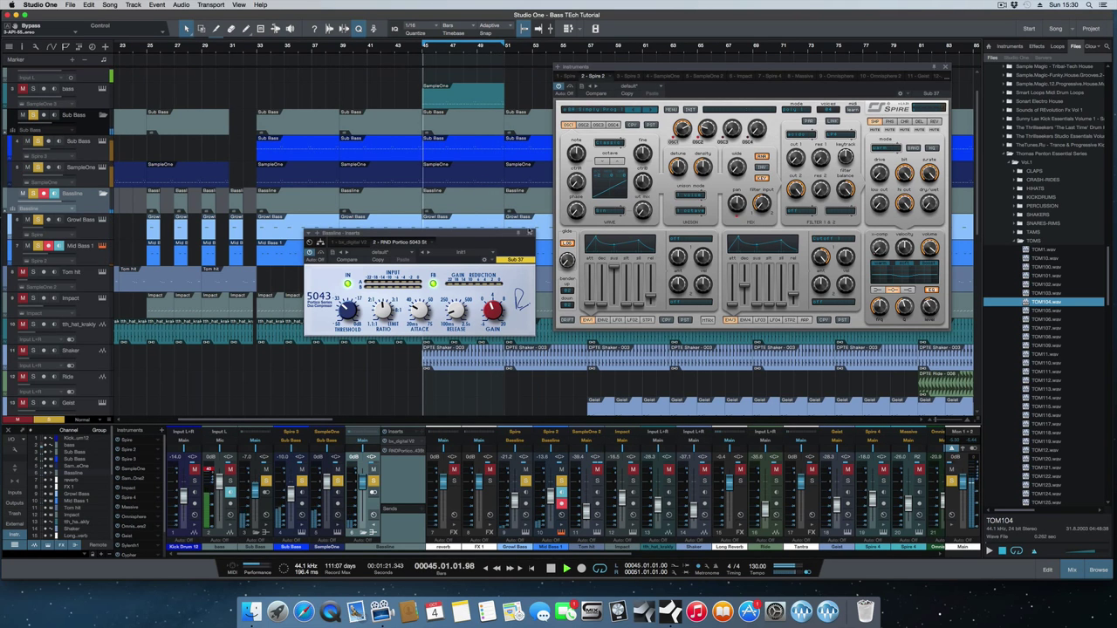
click(529, 234)
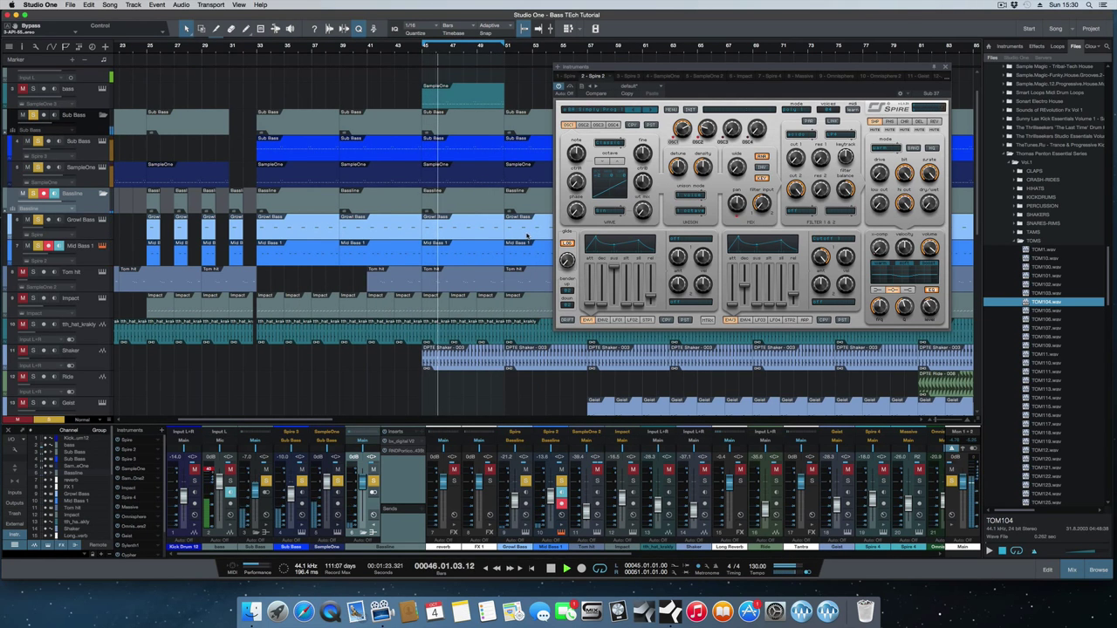
scroll(493, 228, up, 2)
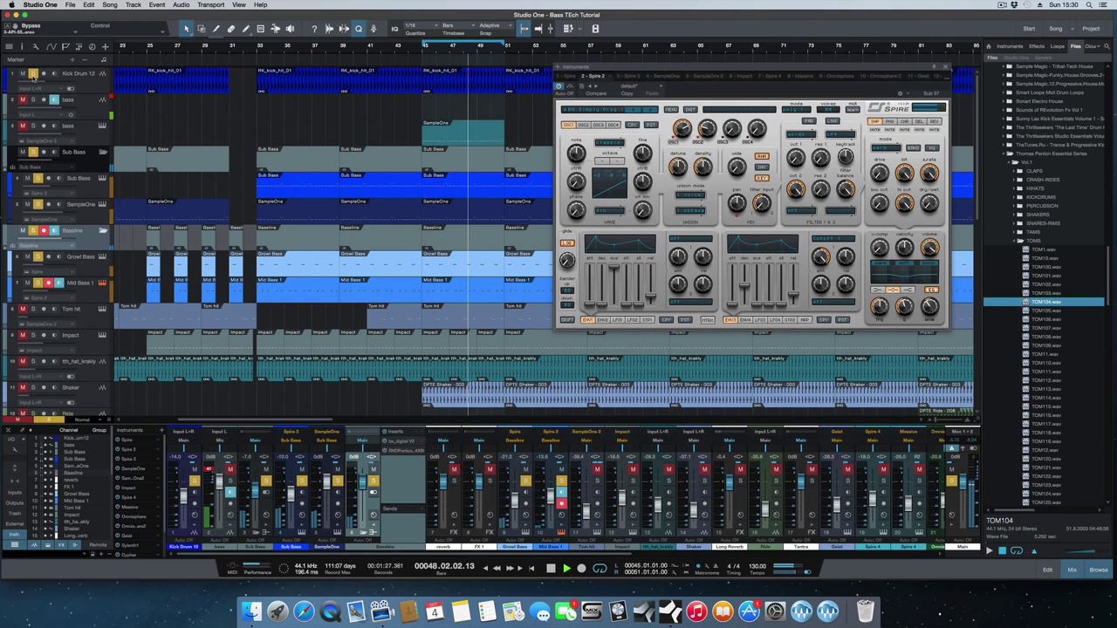